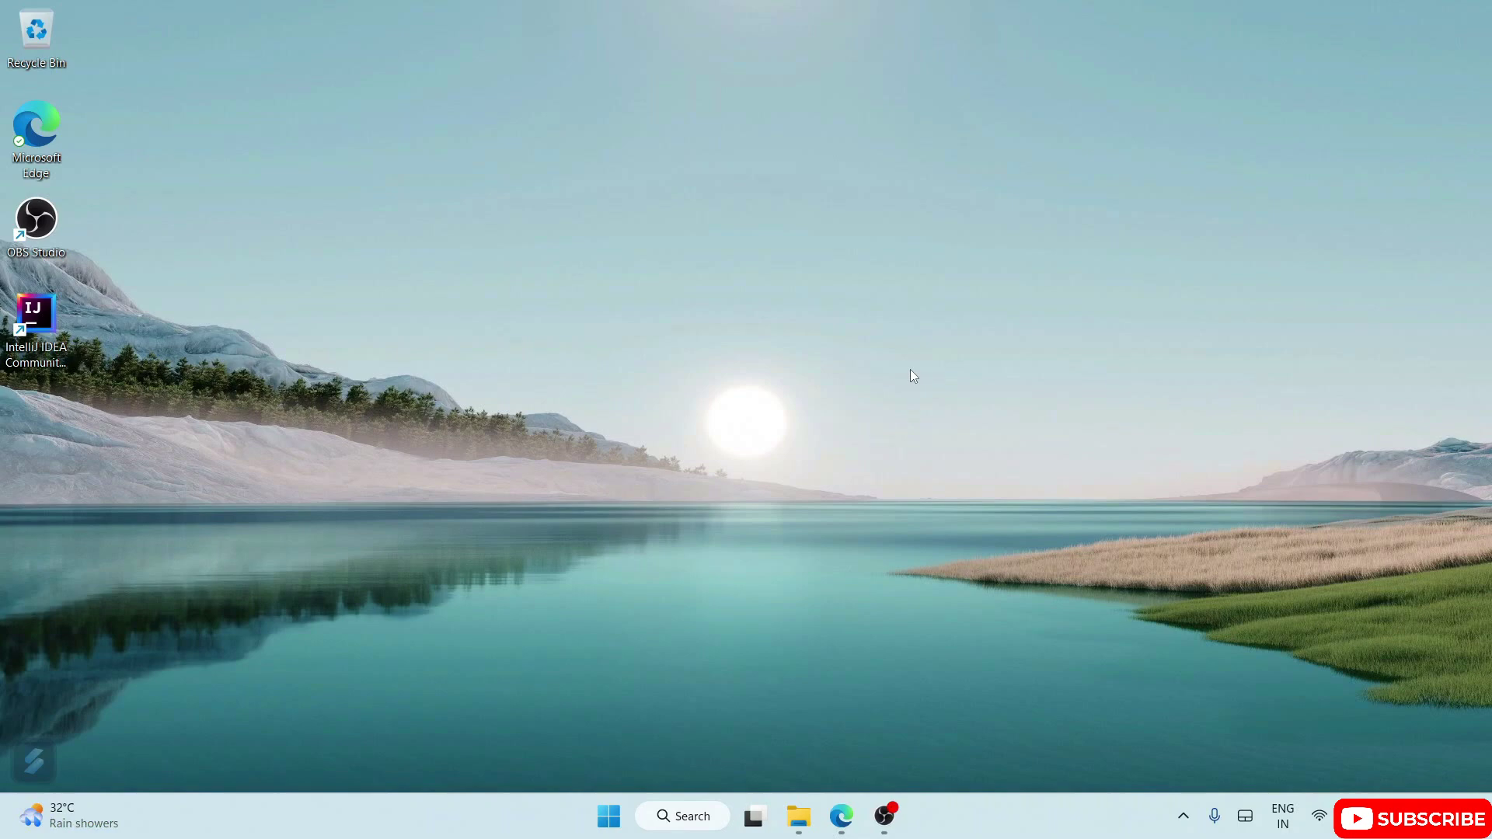
Step: Open This PC in File Explorer and select OS (C:) to see 175 GB free of 236 GB
left_click(798, 816)
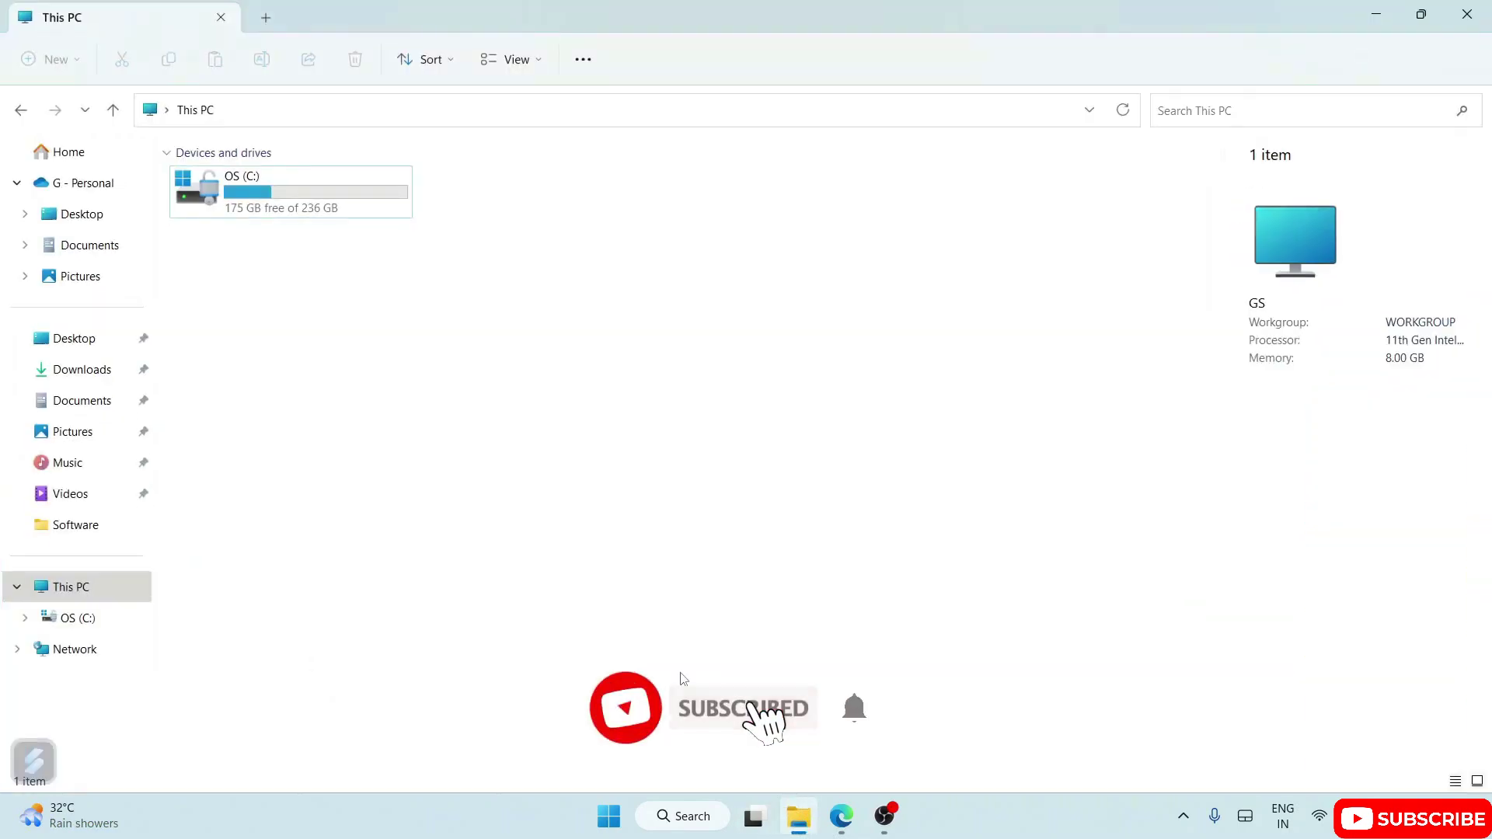
left_click(319, 193)
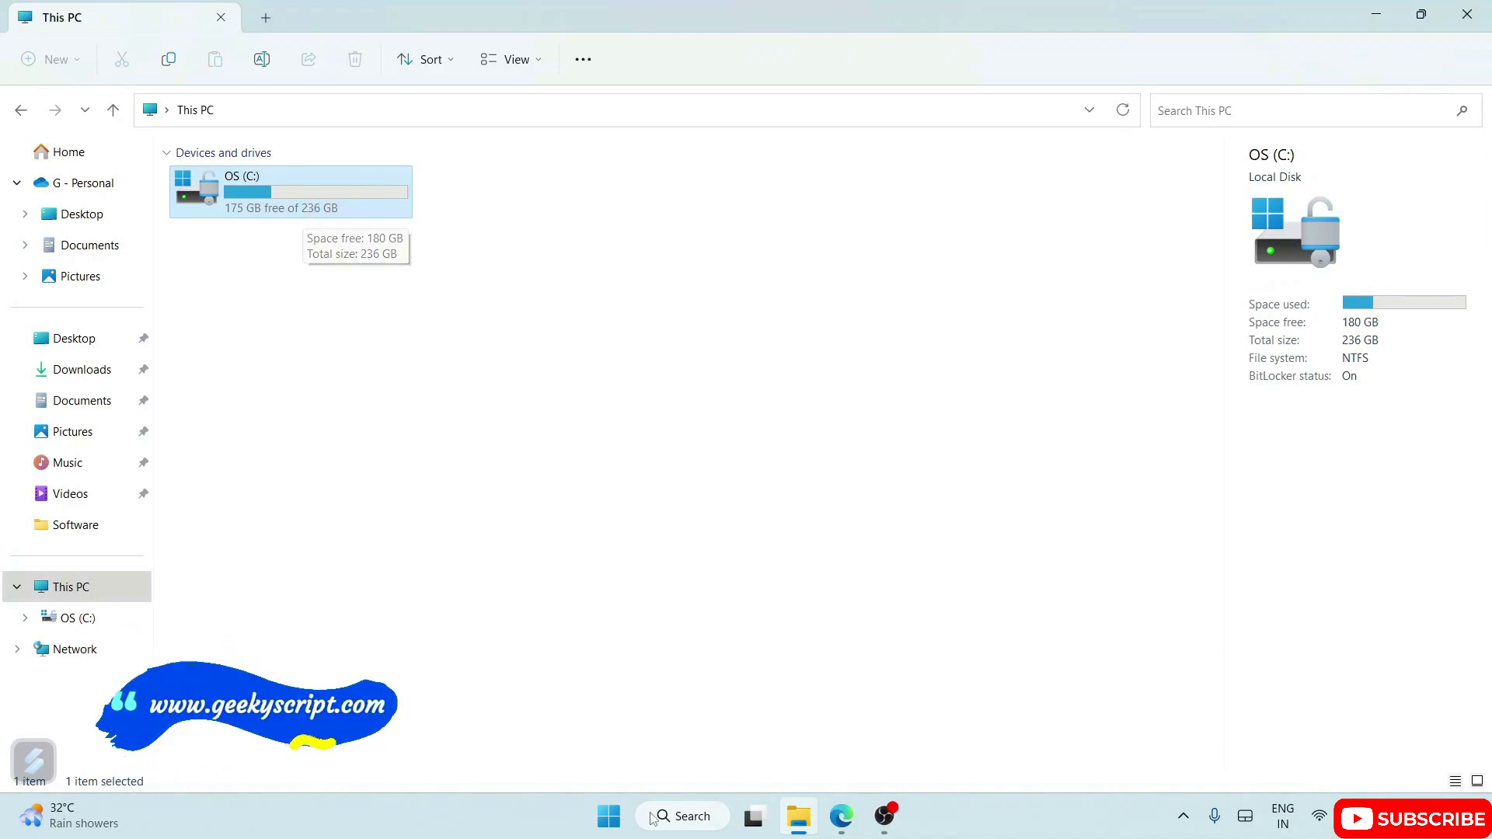
Step: Search Windows for 'disk part' and launch 'Create and format hard disk partitions'
left_click(691, 823)
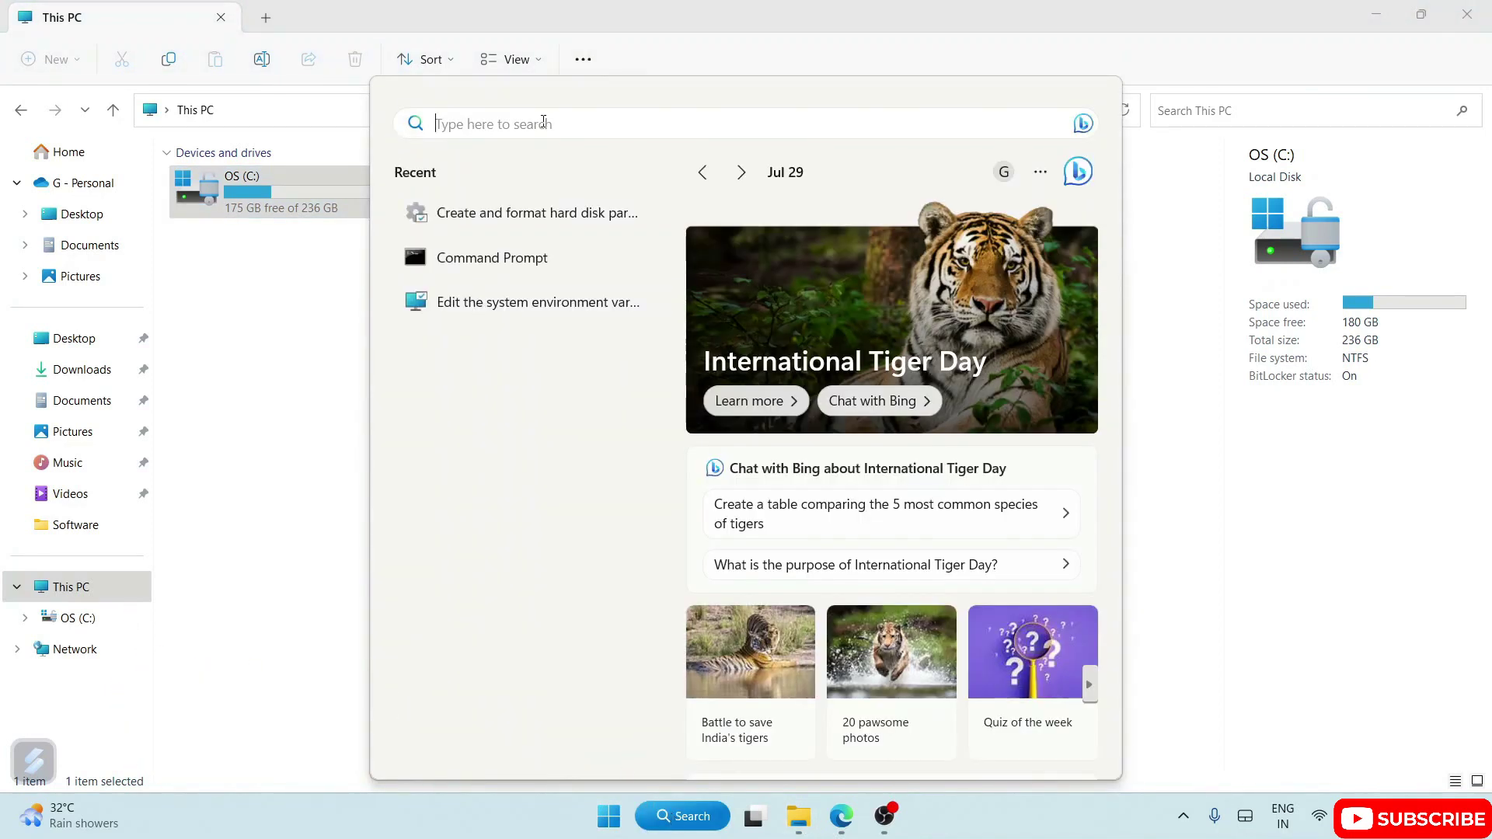
type("disk")
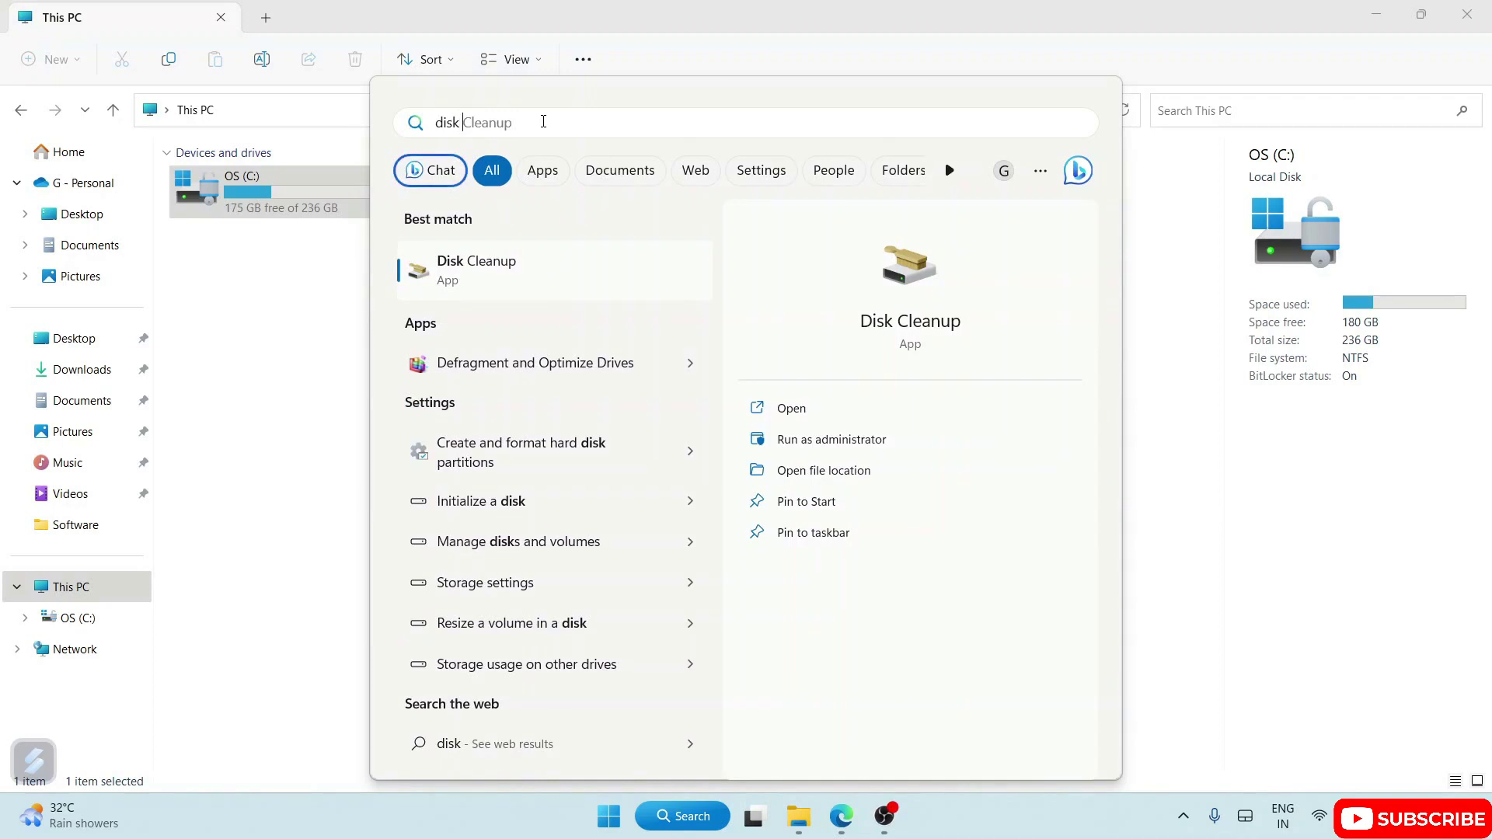
type(" part")
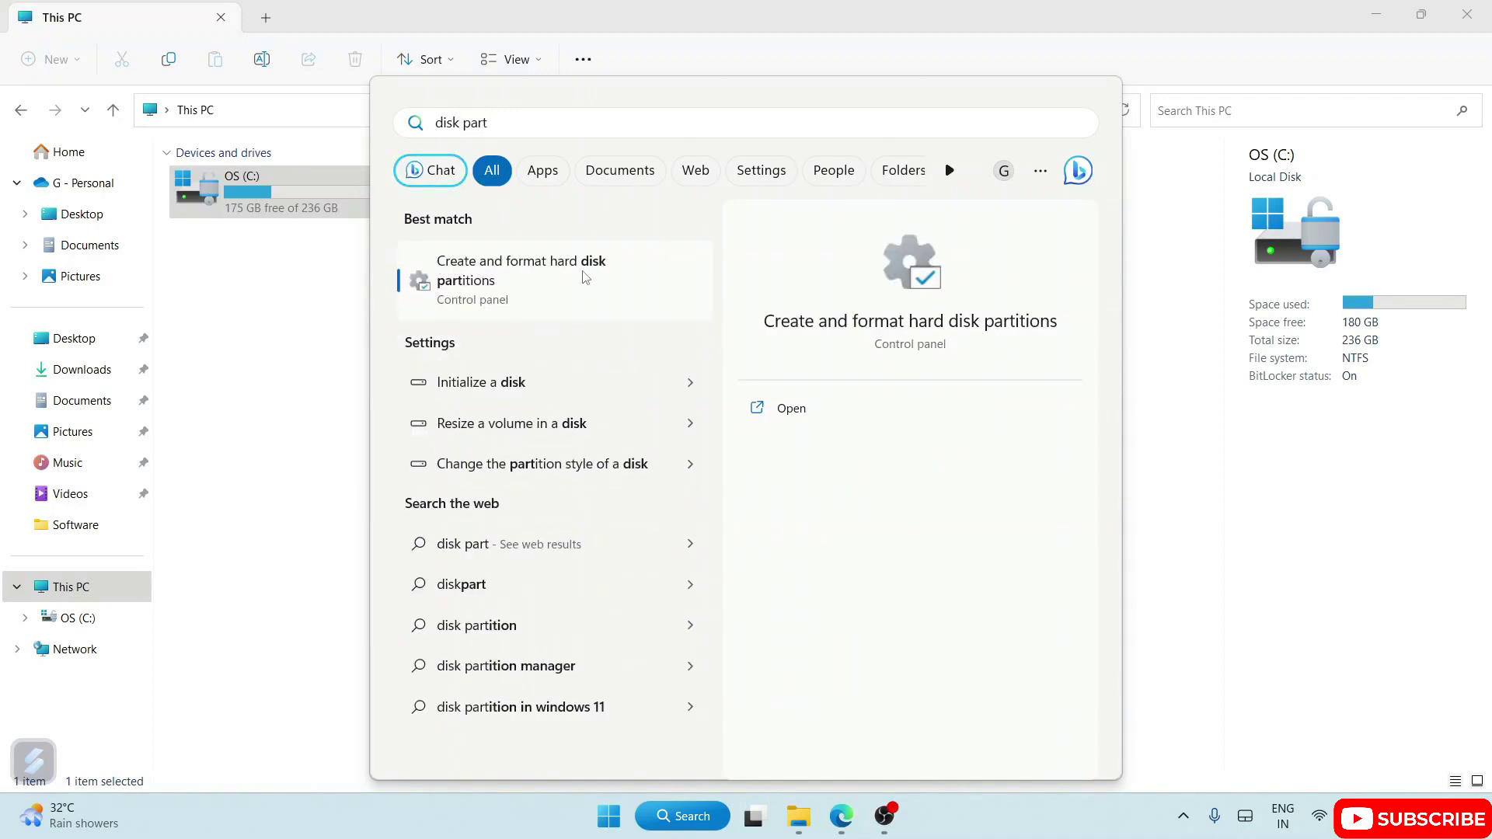
left_click(514, 289)
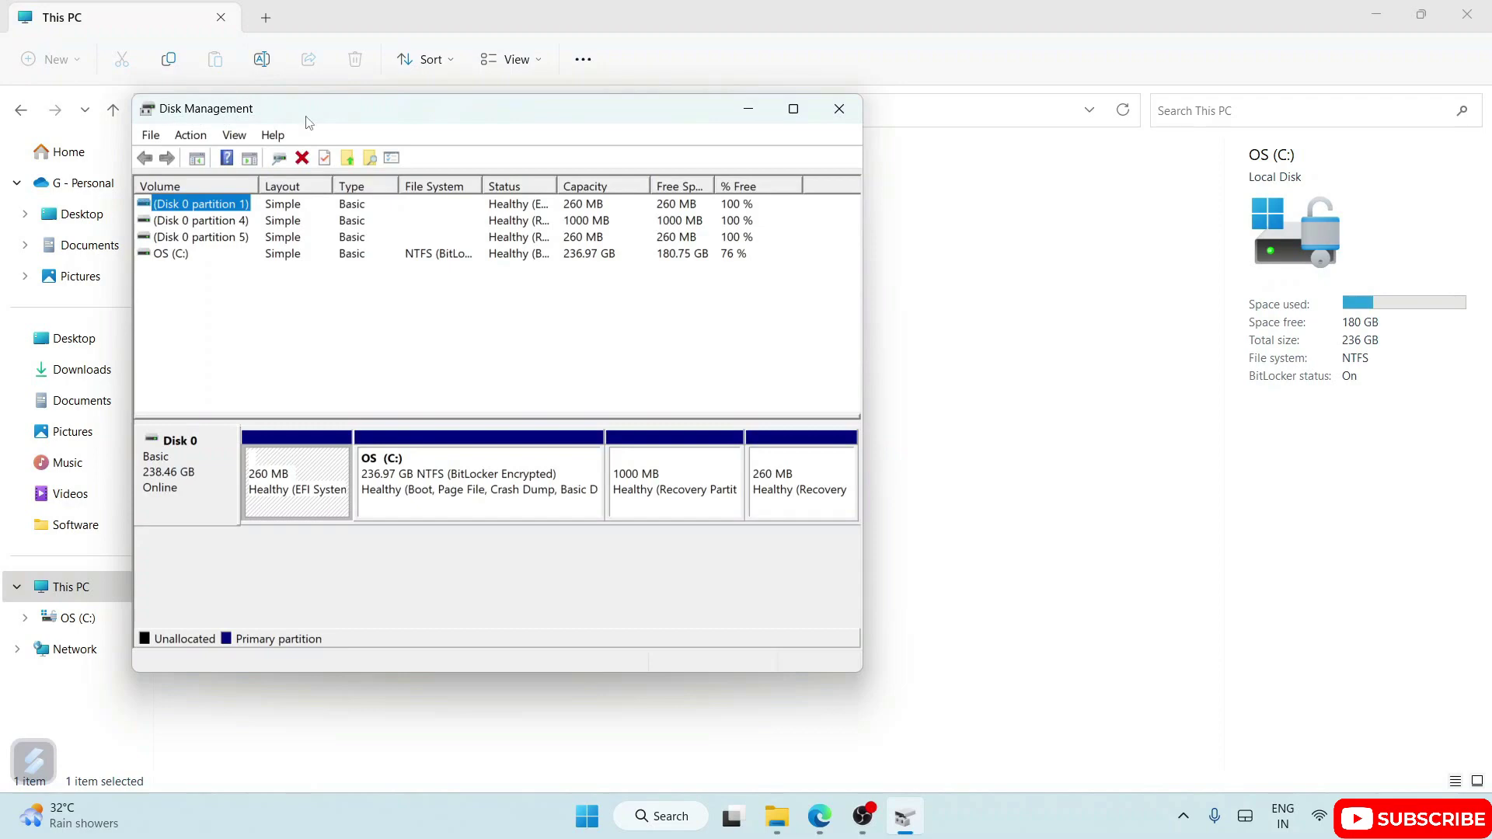
Step: Maximize Disk Management and select the 236.97 GB OS (C:) partition
left_click(794, 108)
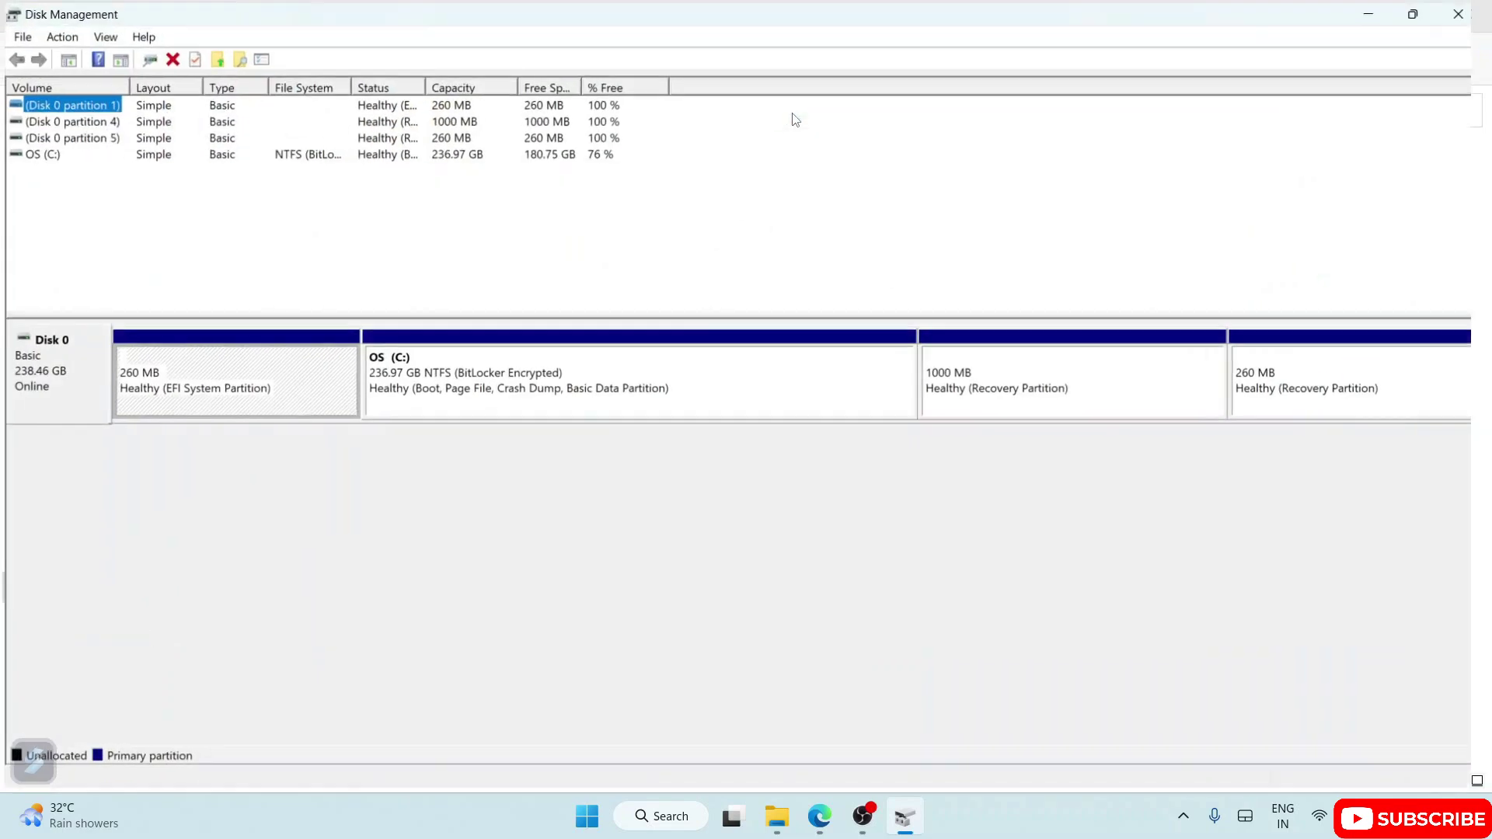
left_click(509, 381)
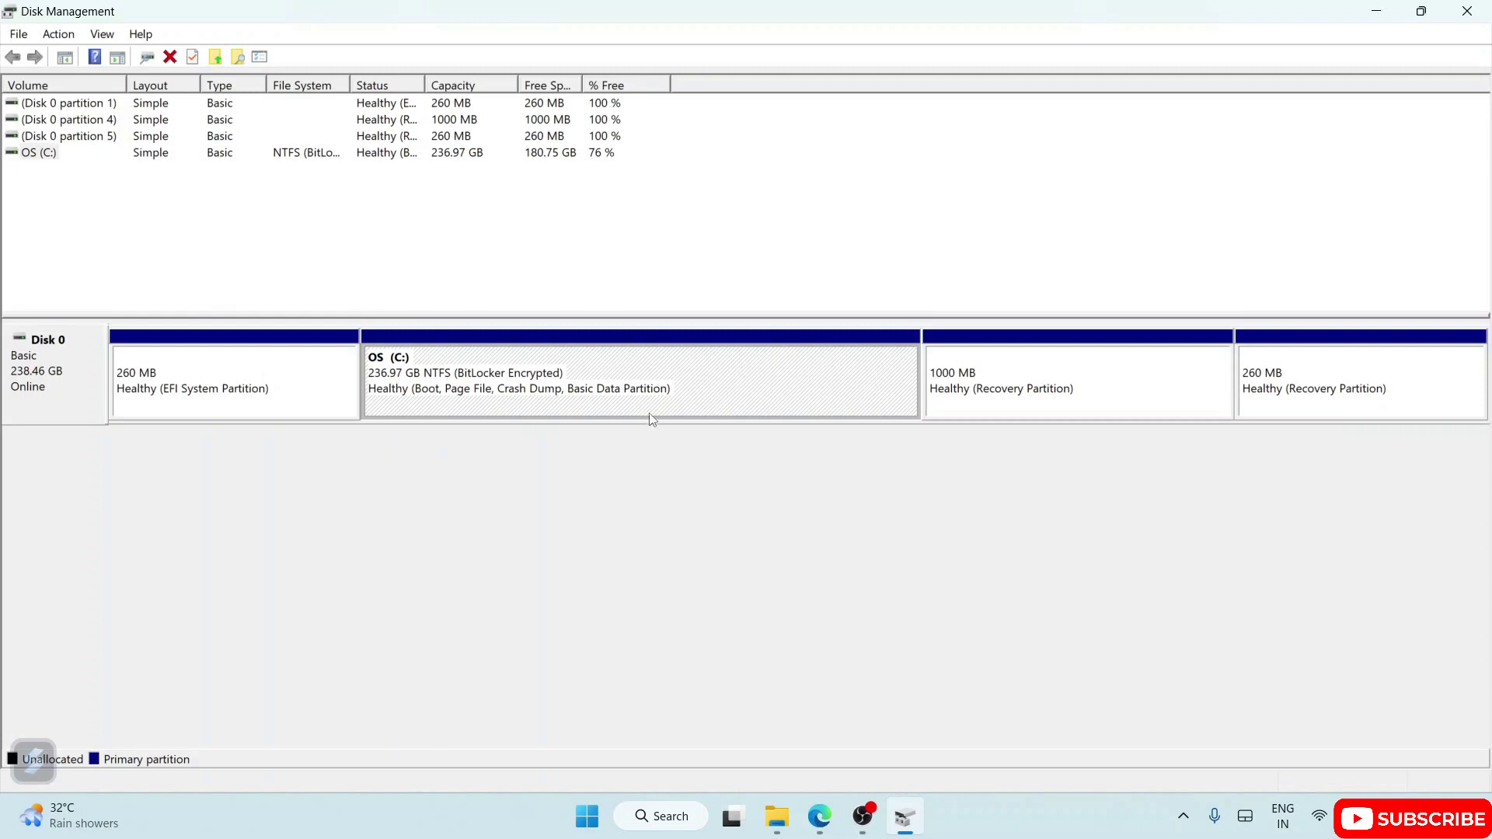
Step: Shrink the OS (C:) volume by 118000 MB instead of the suggested 181890 MB
right_click(716, 376)
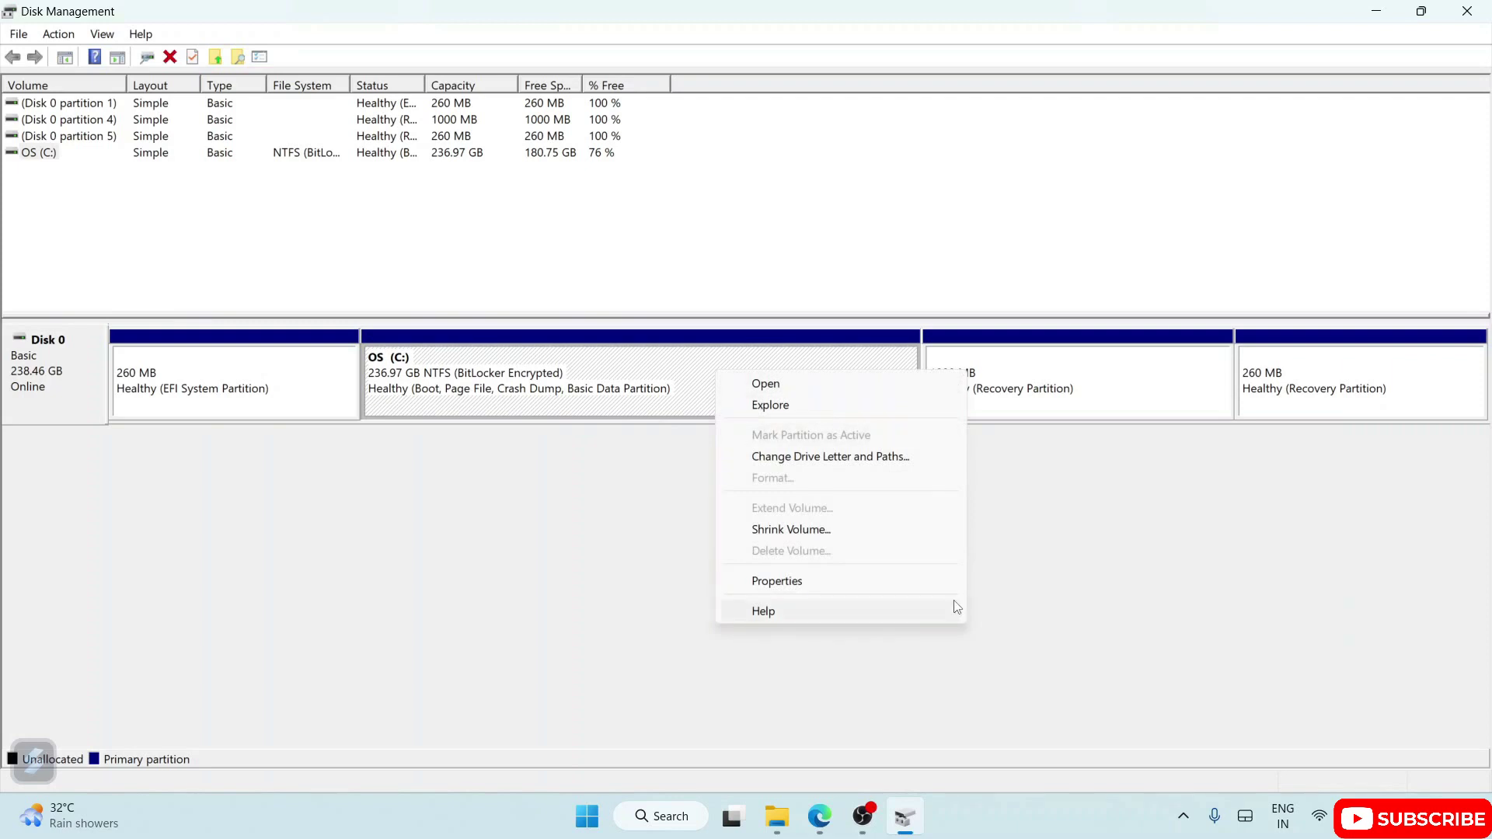
left_click(797, 531)
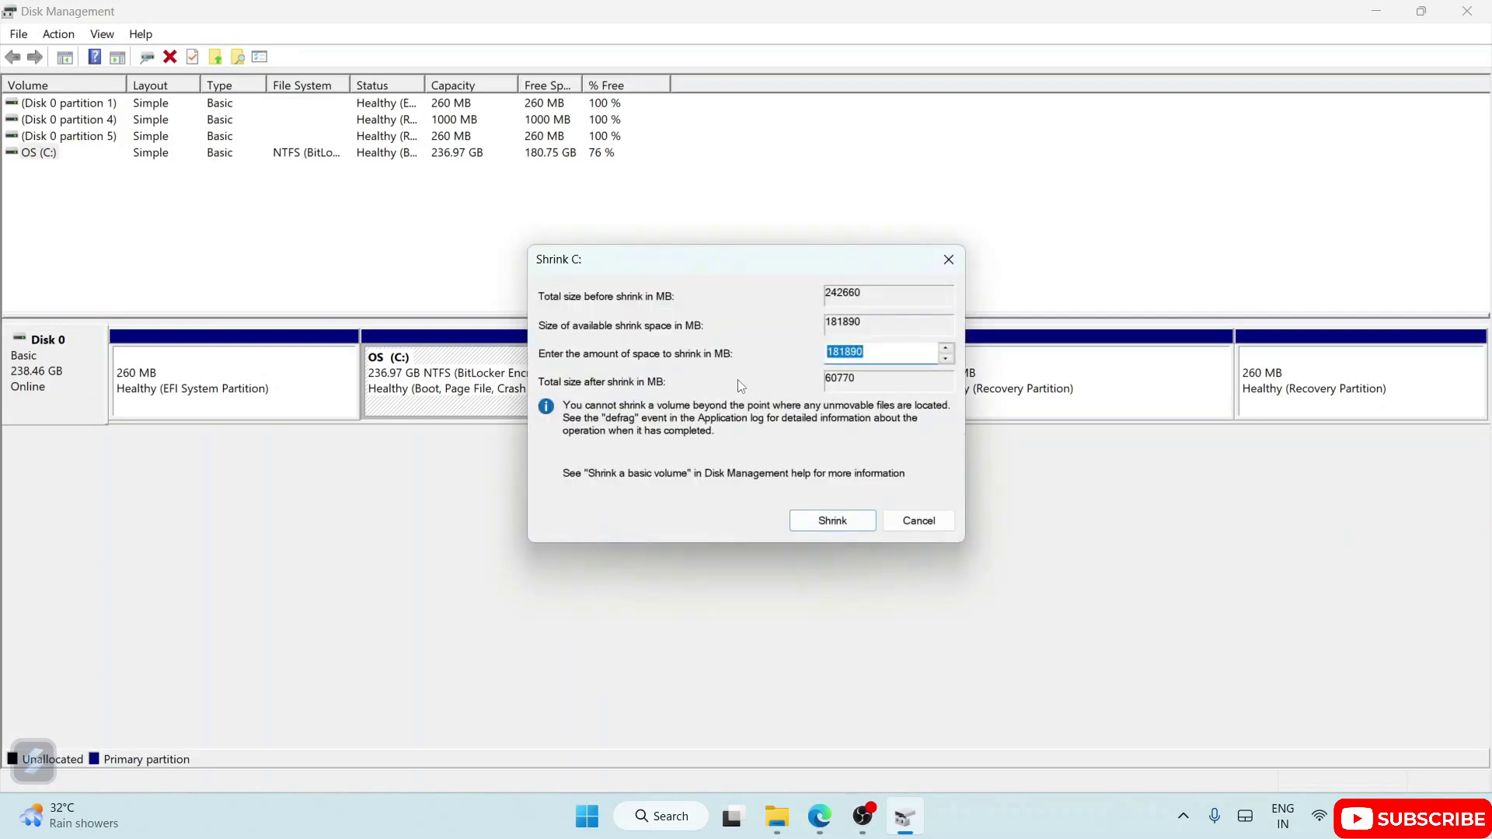
left_click_drag(699, 264, 749, 261)
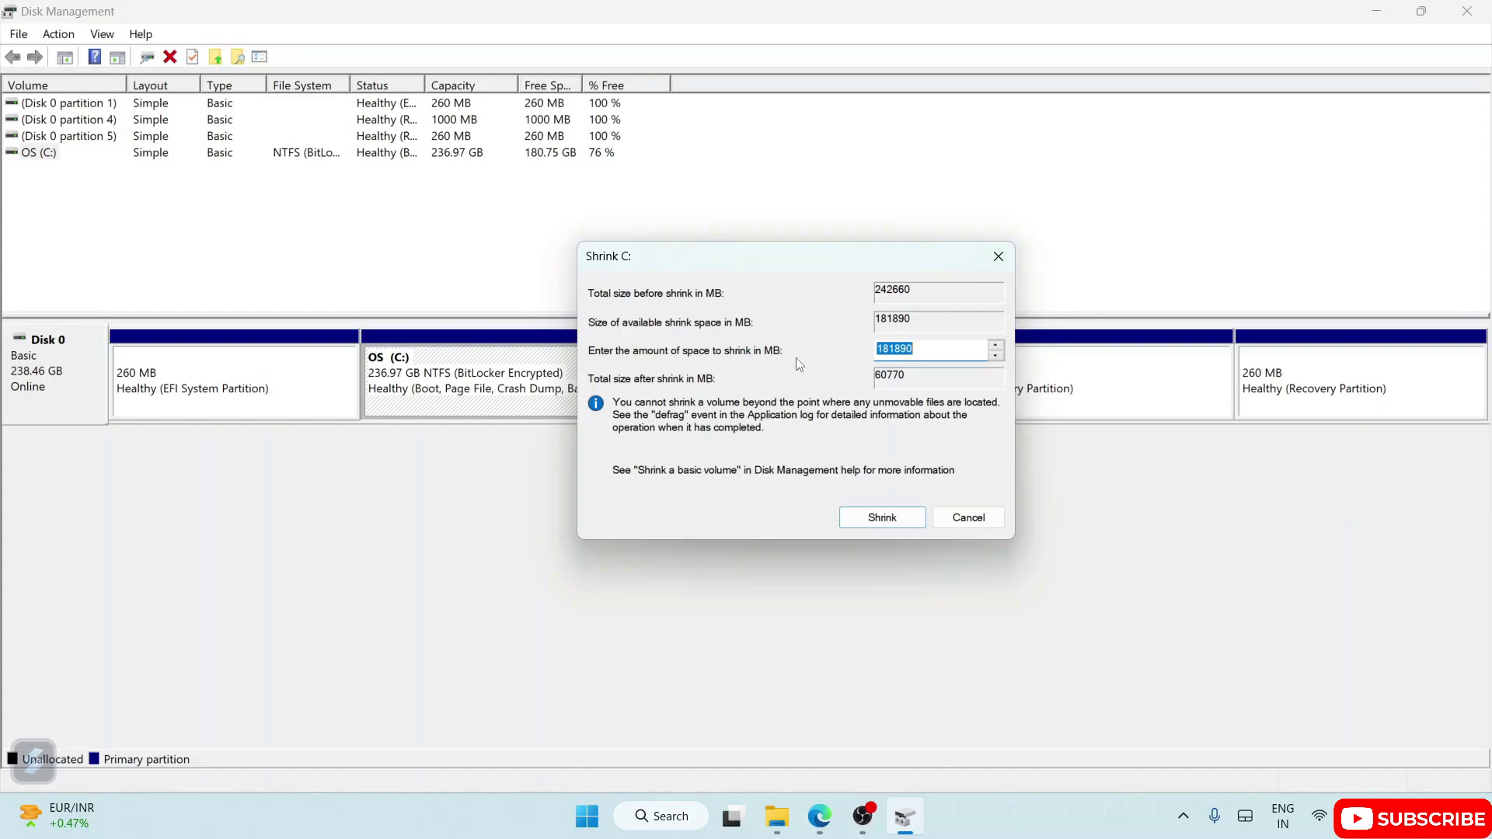
left_click(940, 351)
key("BackSpace")
key("BackSpace")
key("BackSpace")
key("BackSpace")
key("BackSpace")
key("BackSpace")
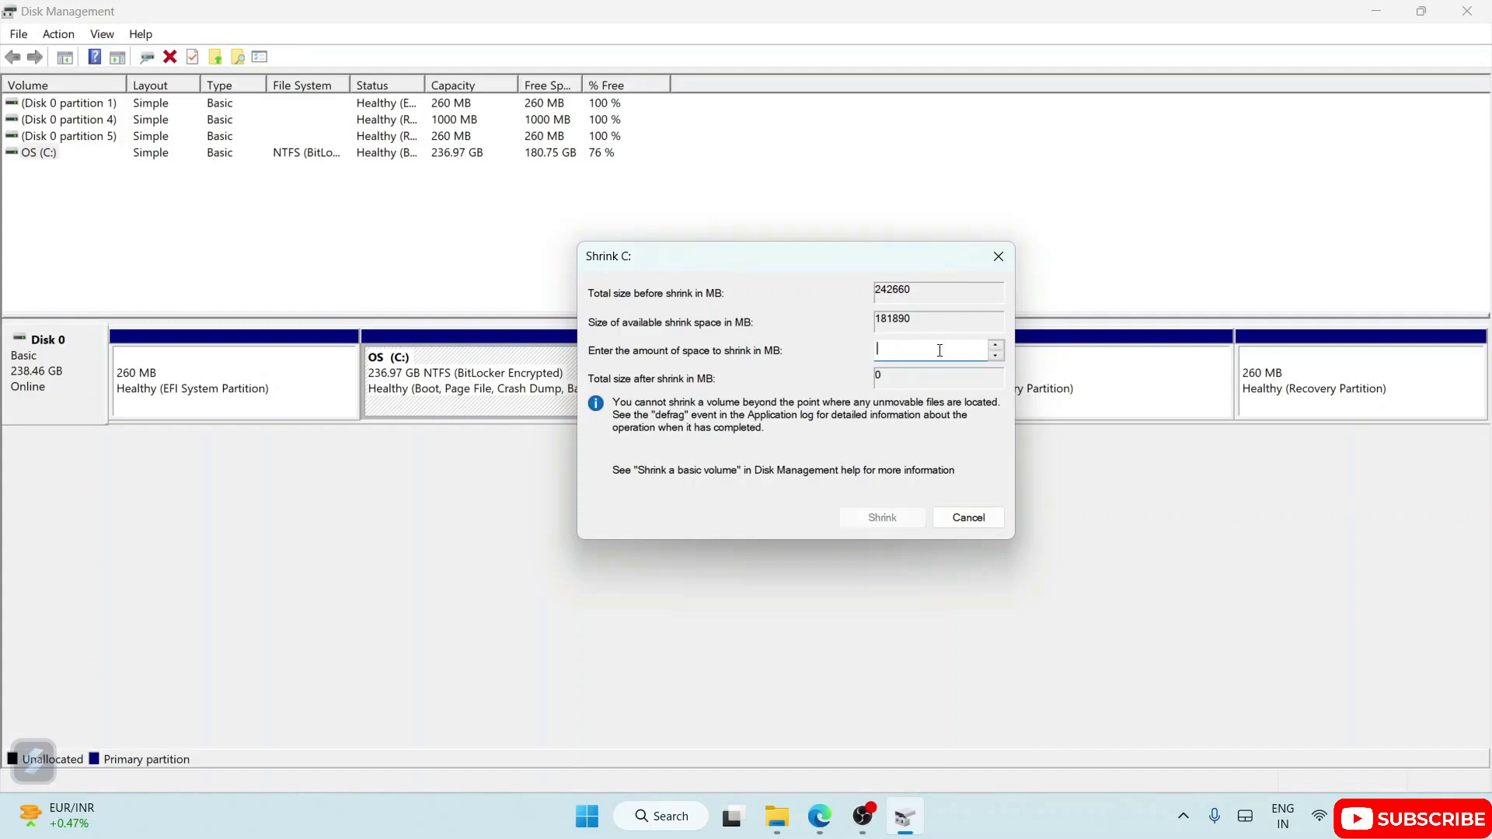
type("118000")
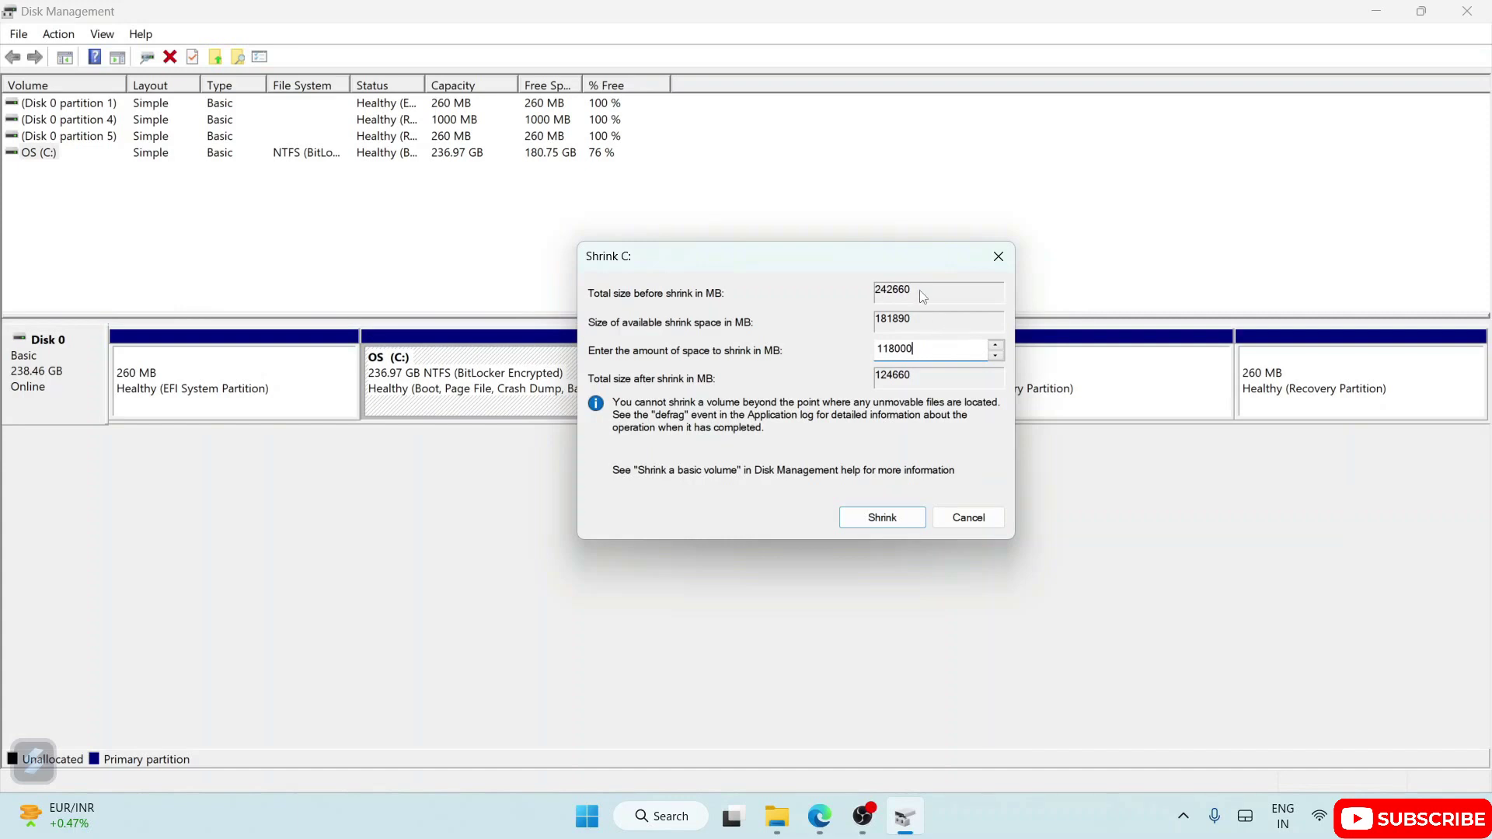
left_click(884, 518)
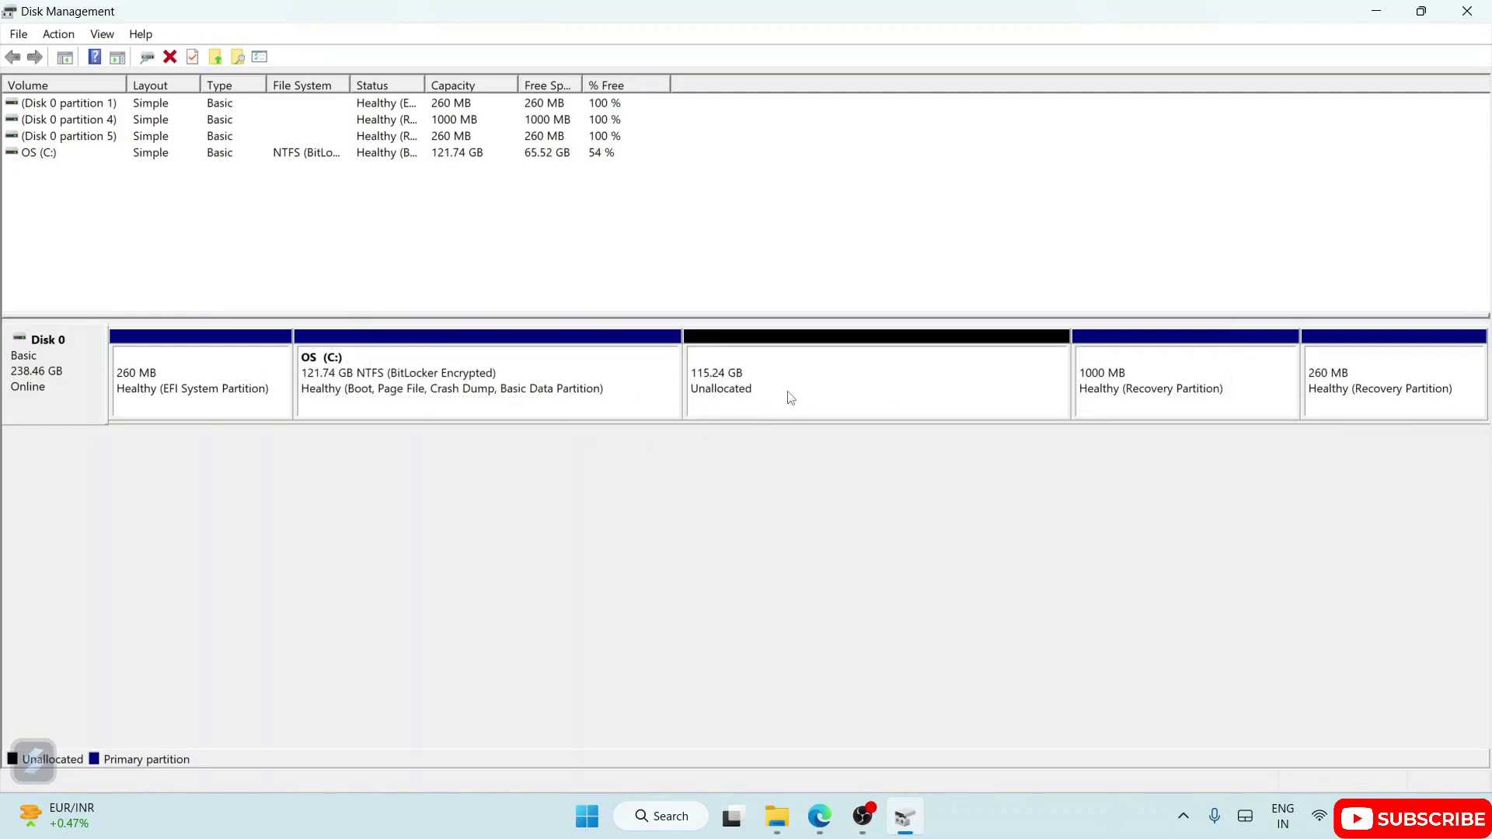
Step: Inspect the 121.74 GB C: partition and the 115.24 GB unallocated space, then return to File Explorer
left_click(535, 393)
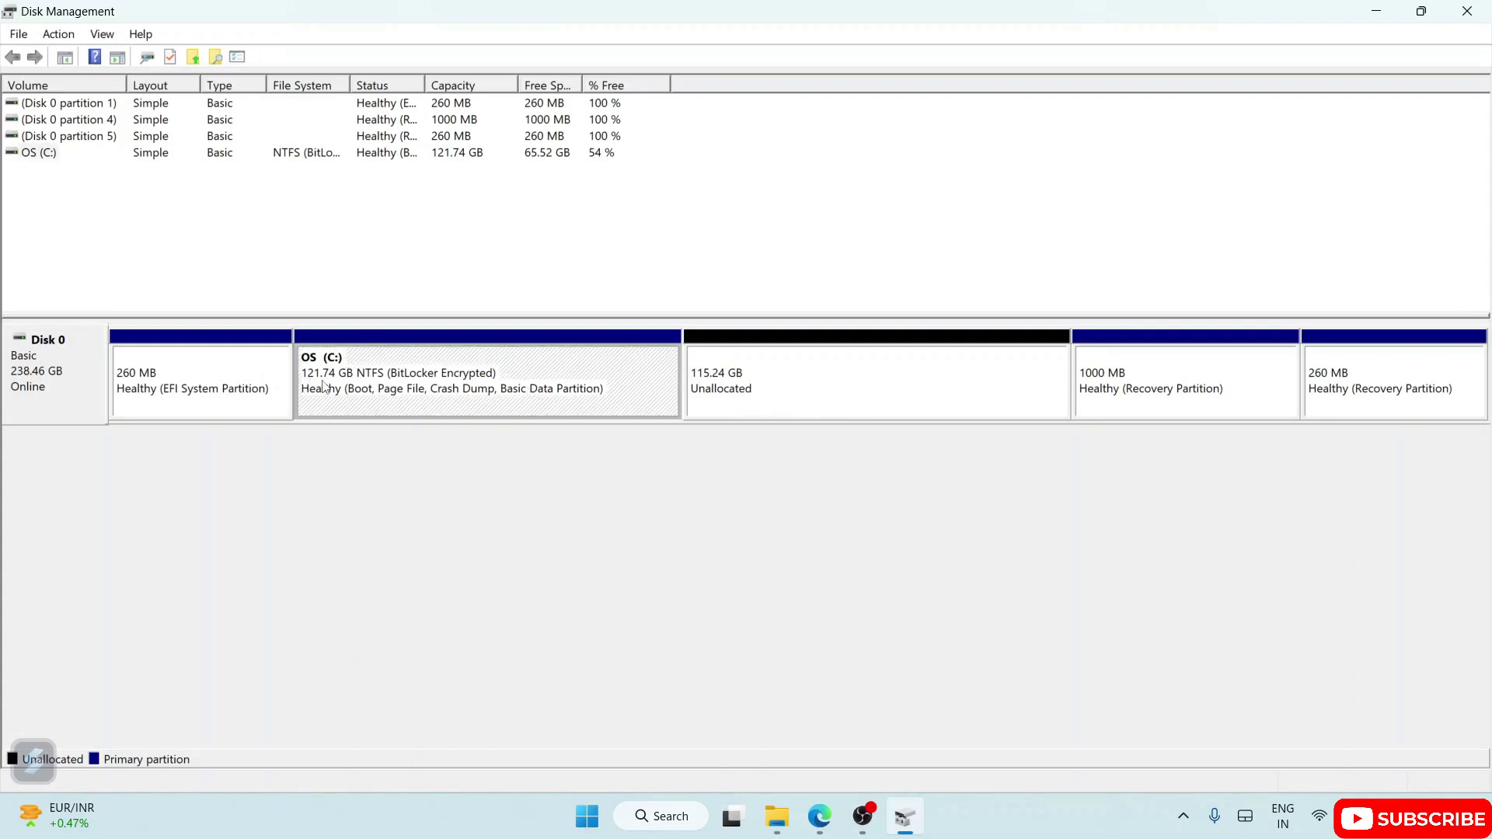
left_click(882, 393)
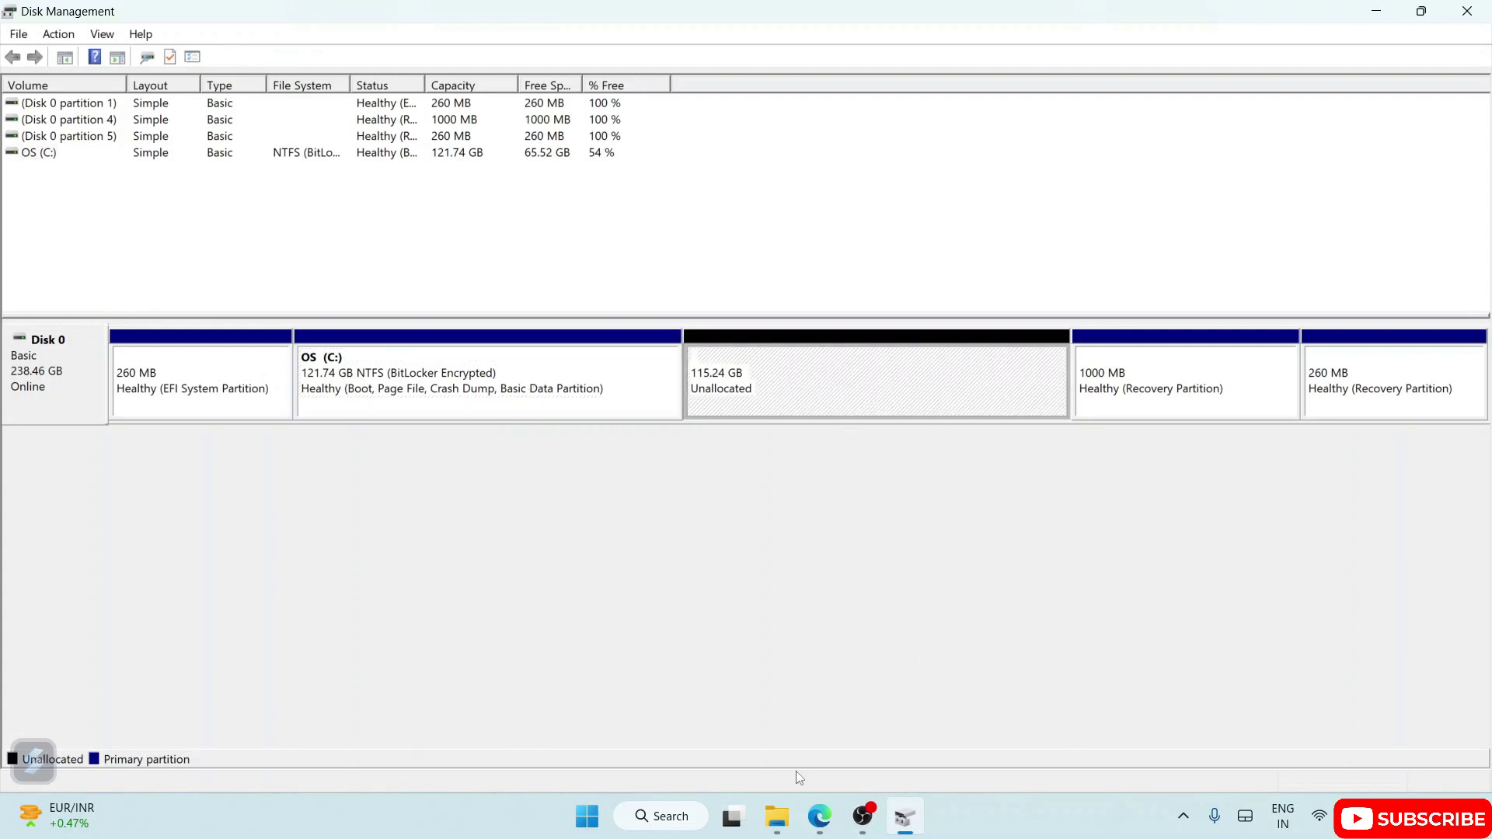
left_click(776, 816)
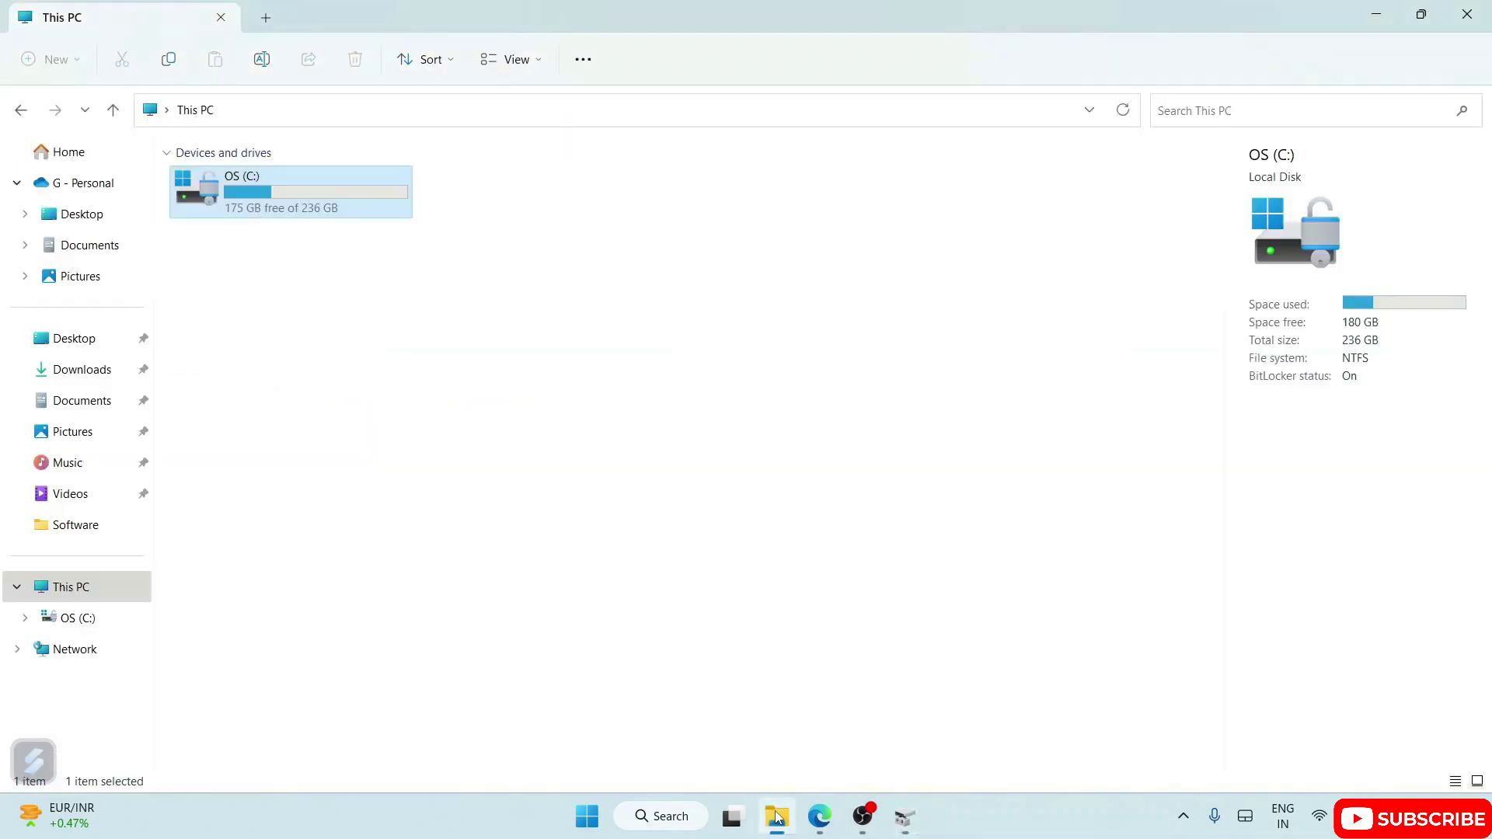
Step: Refresh This PC, confirm C: shows 65.5 GB free of 121 GB, then return to Disk Management
left_click(516, 446)
right_click(546, 316)
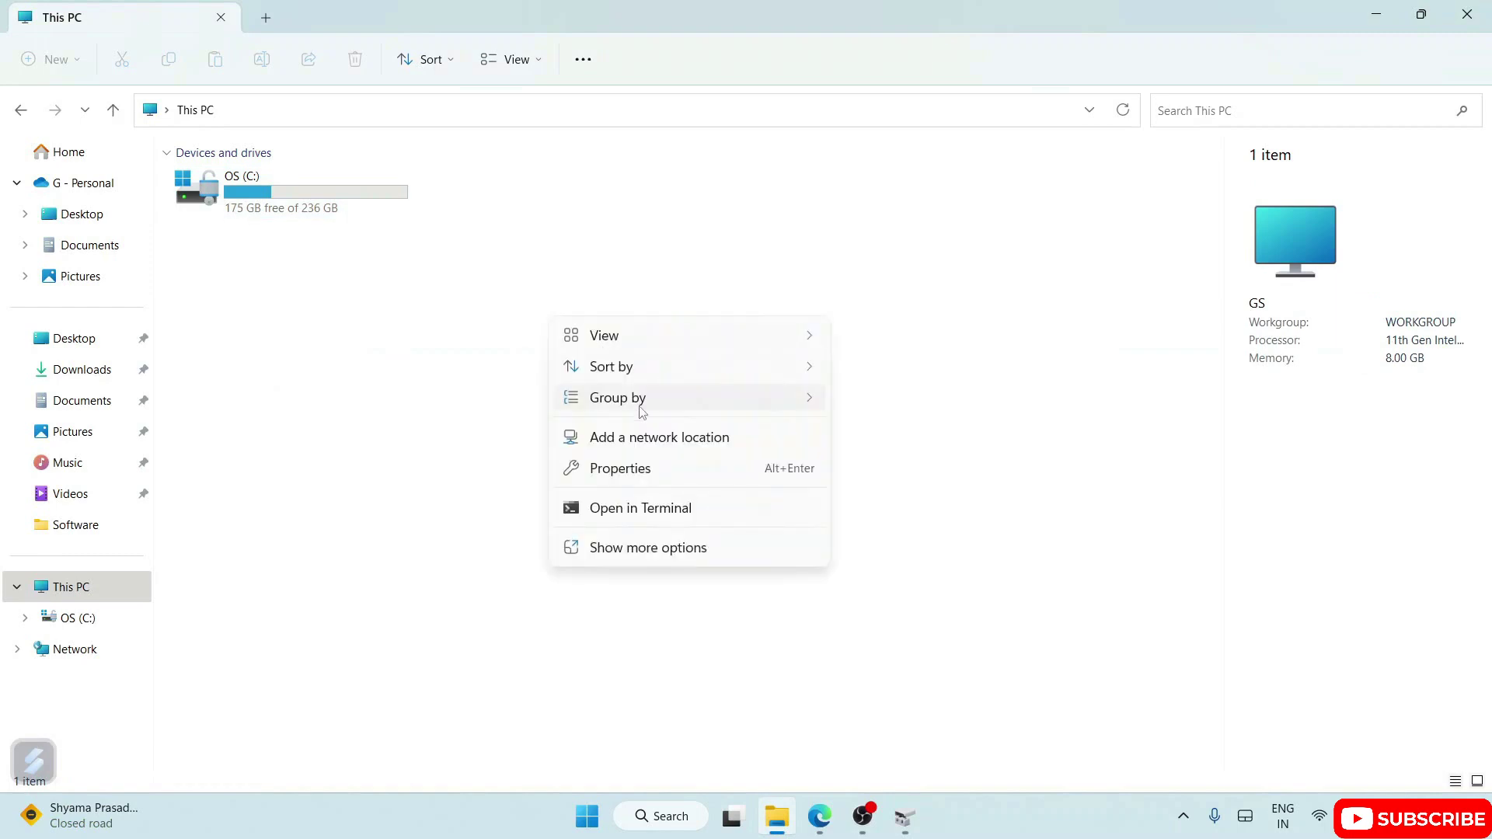
left_click(628, 548)
left_click(690, 631)
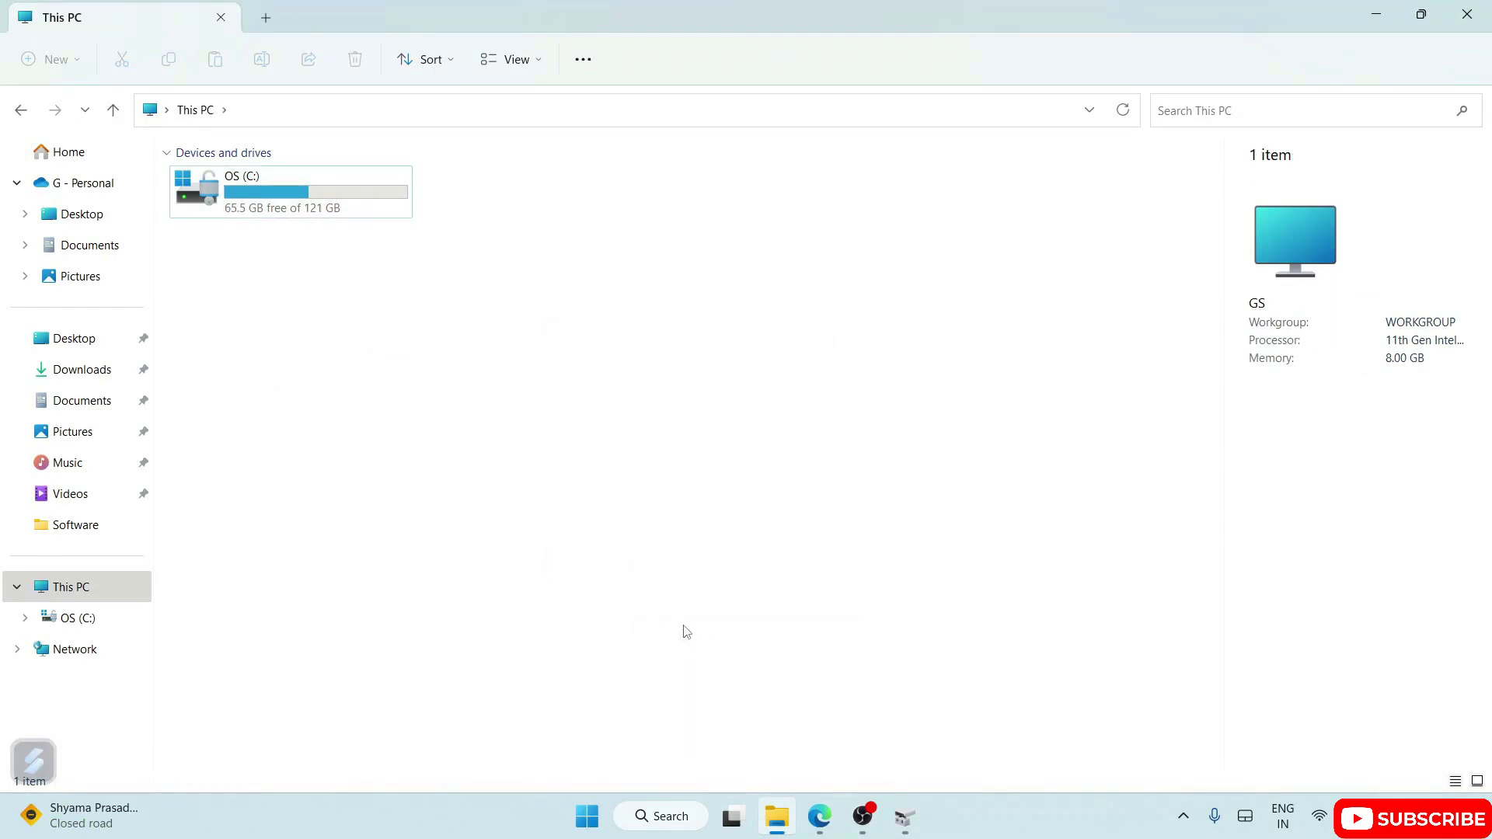
left_click(349, 208)
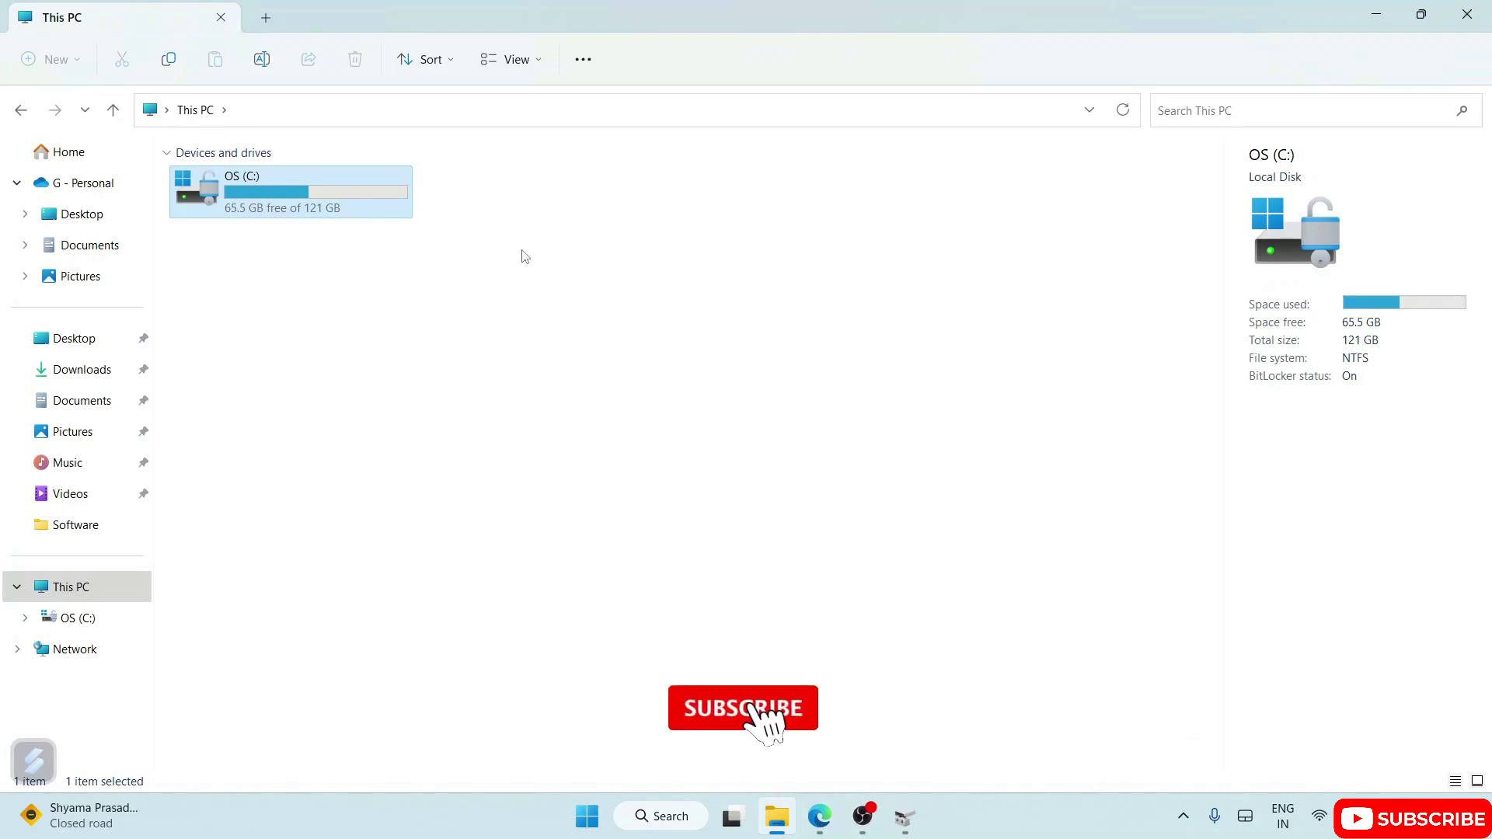
key("alt+Tab")
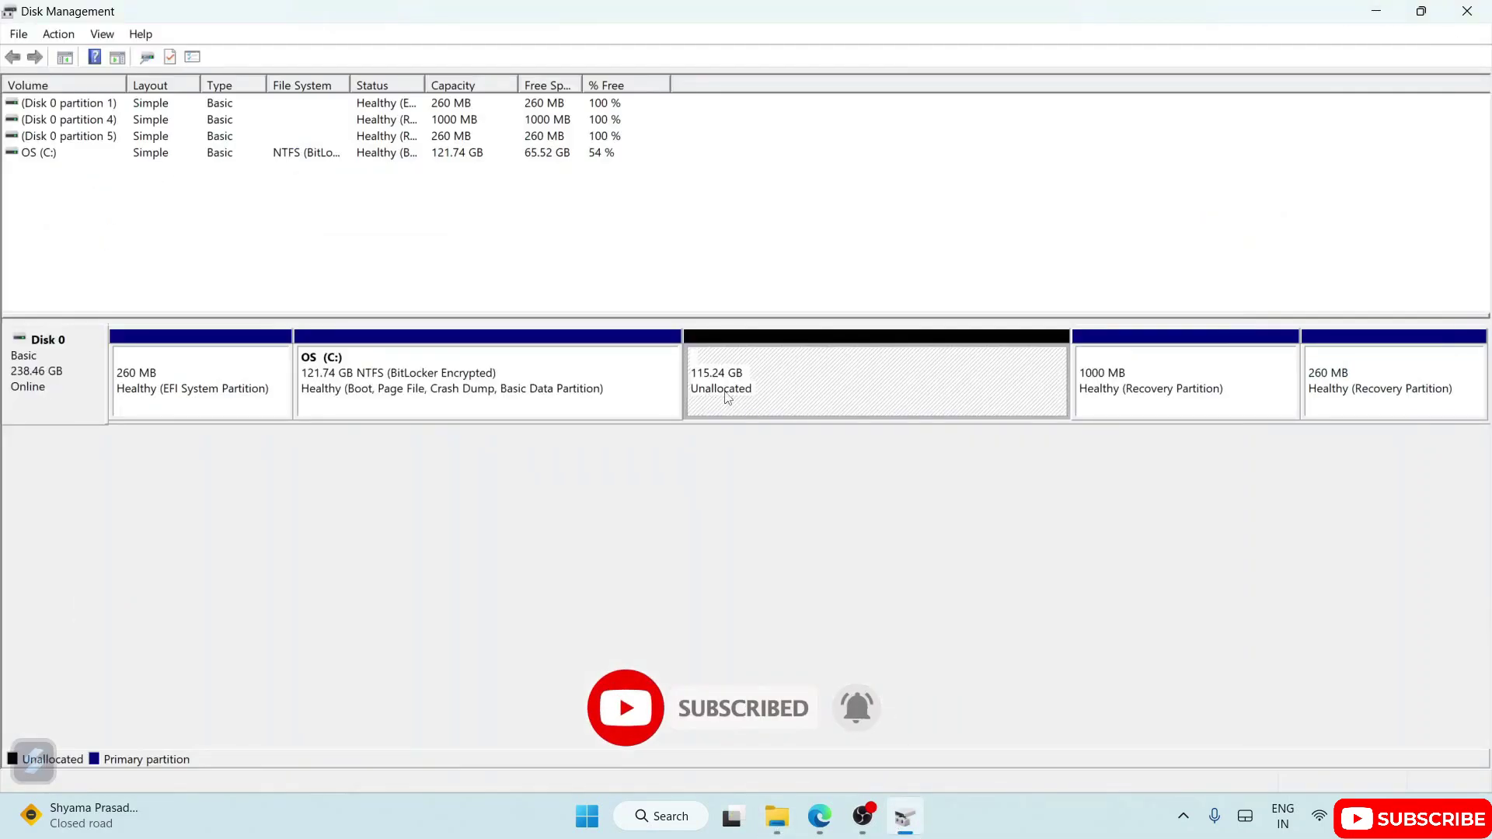
Step: Start a New Simple Volume on the unallocated space using 117999 MB and drive letter D
right_click(841, 374)
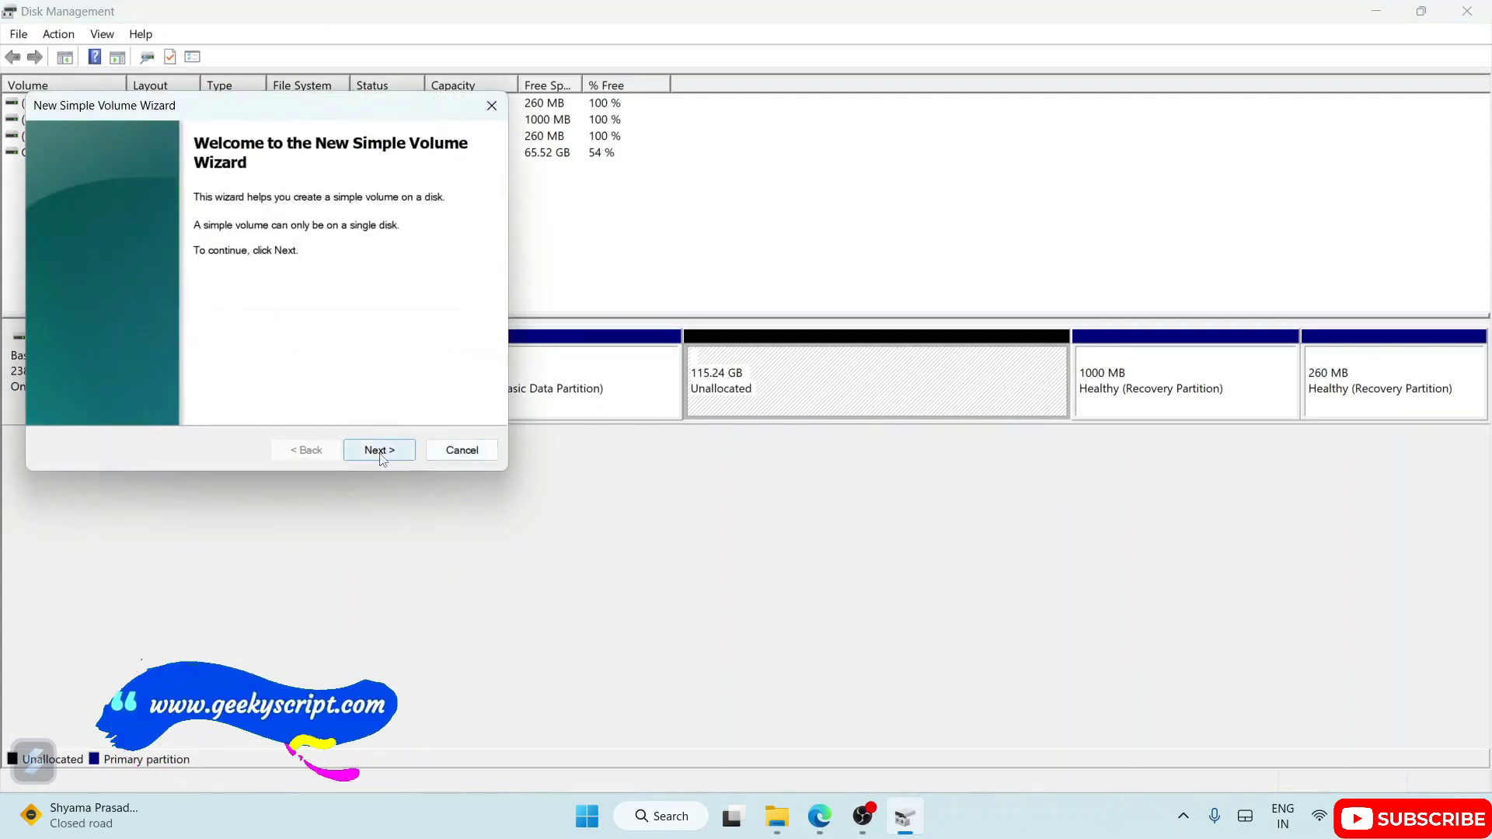
left_click(380, 452)
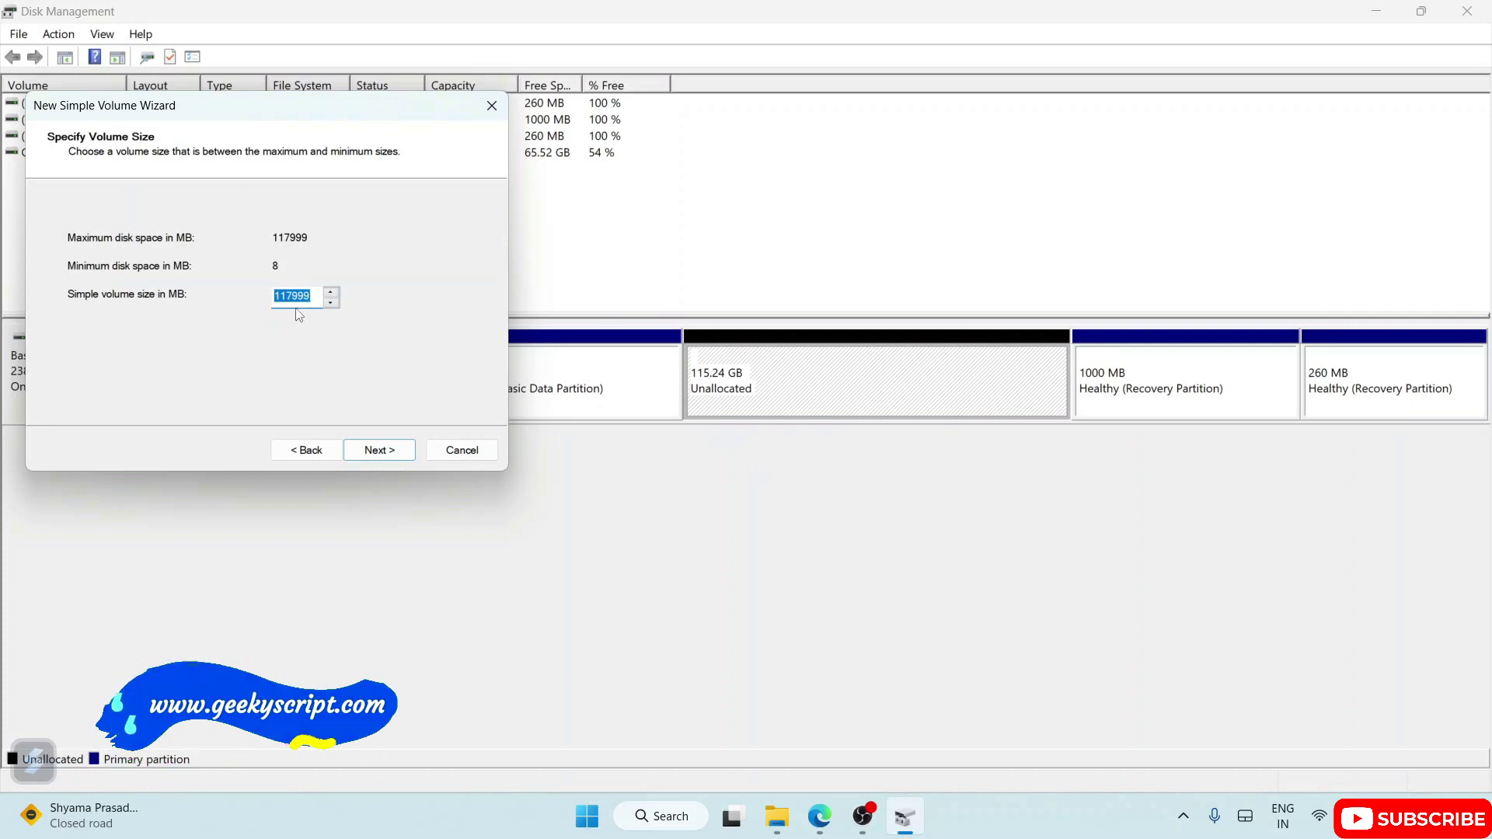
left_click(380, 451)
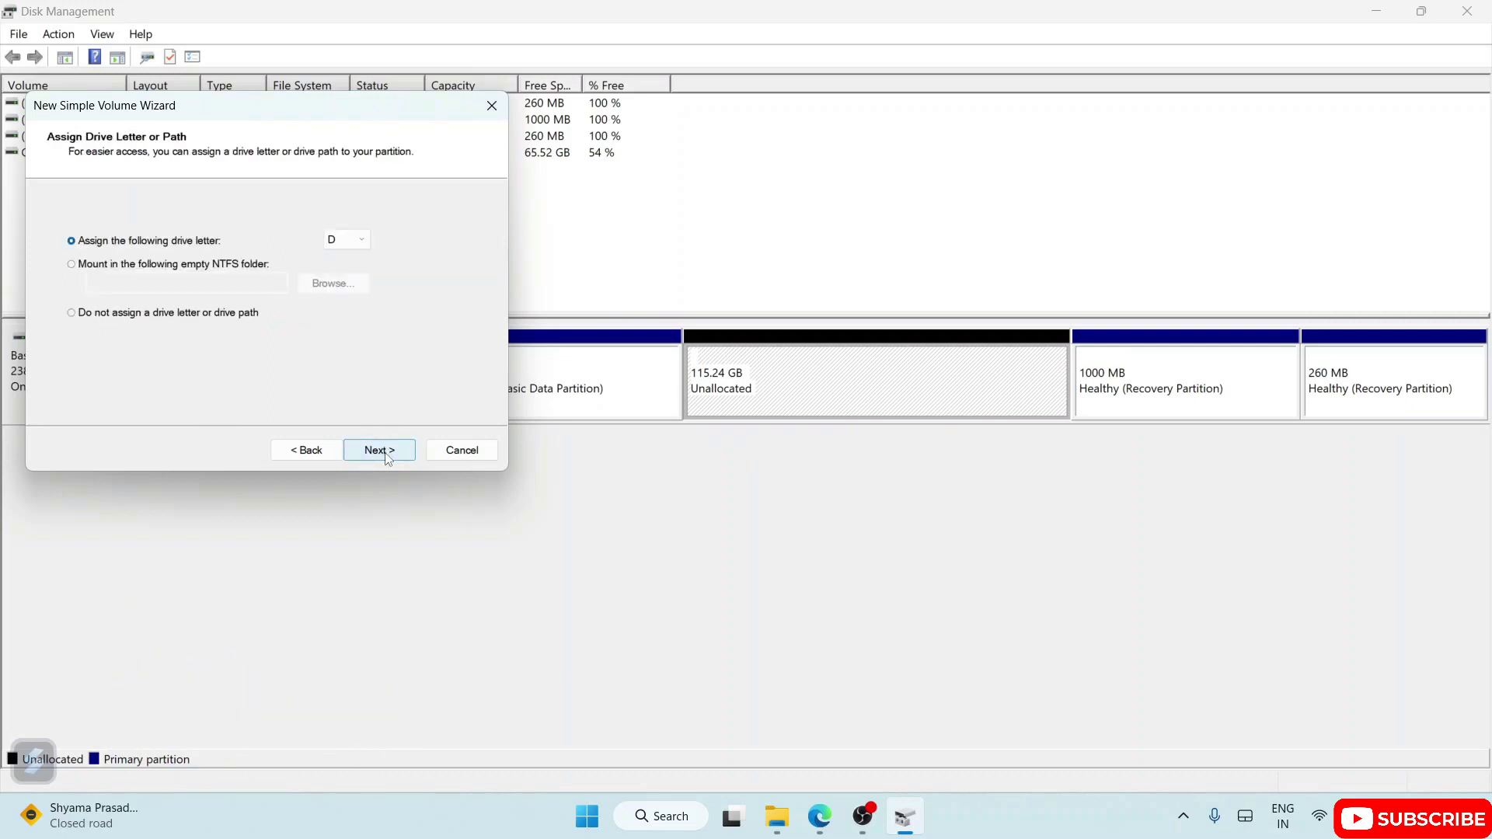
left_click(353, 238)
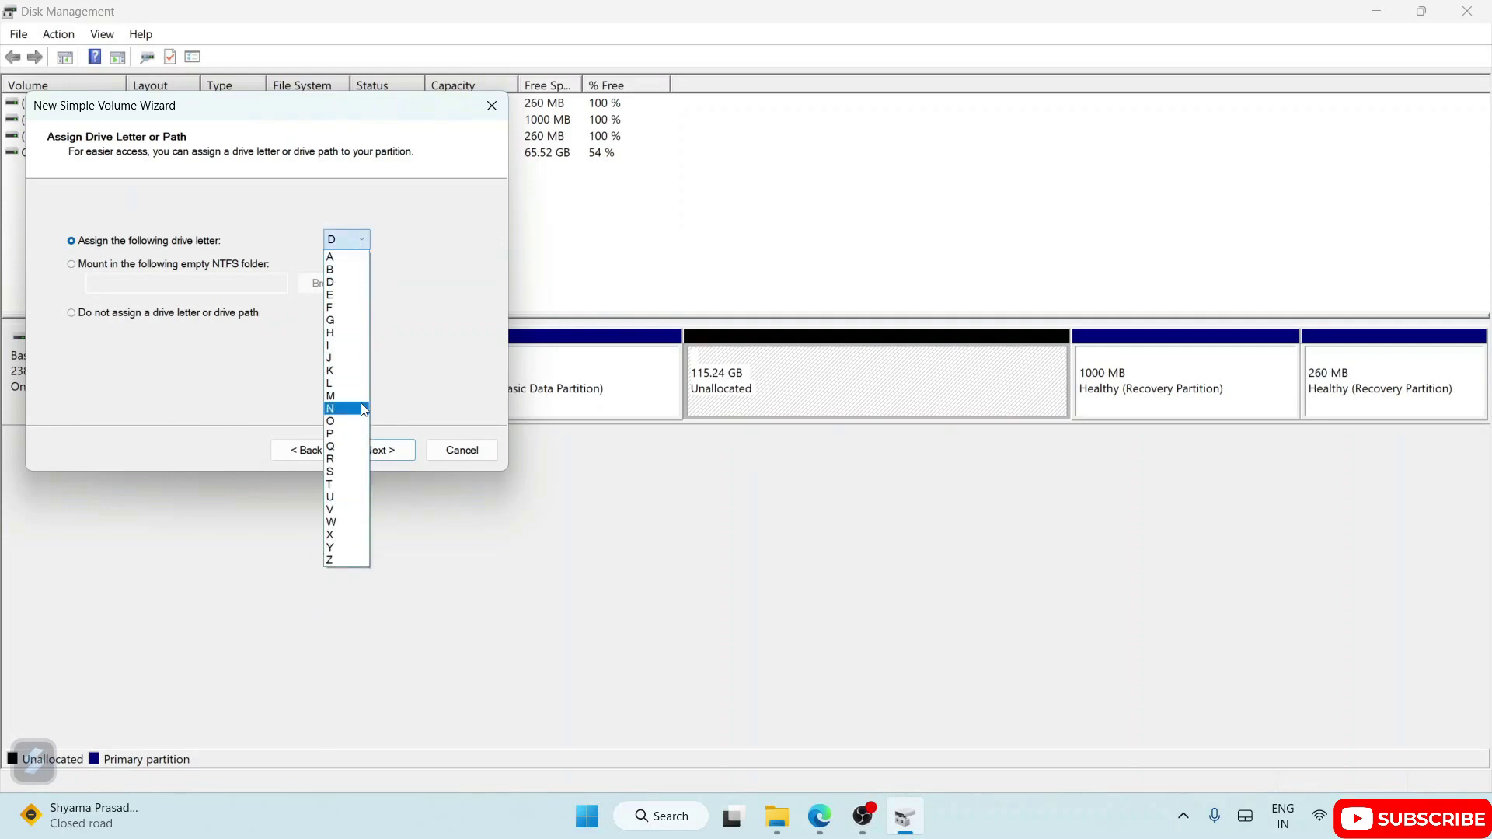
left_click(457, 277)
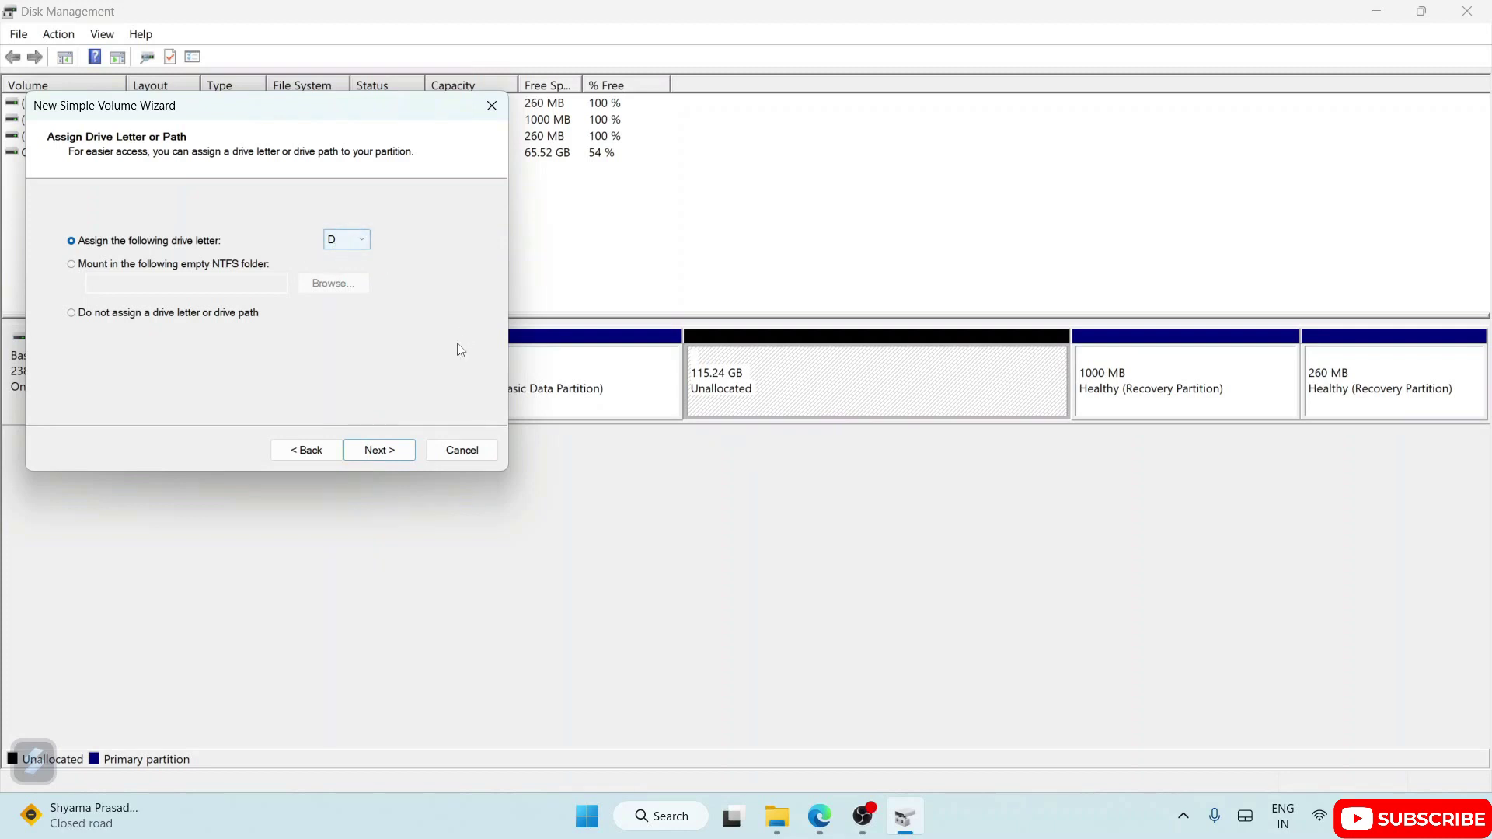
left_click(394, 457)
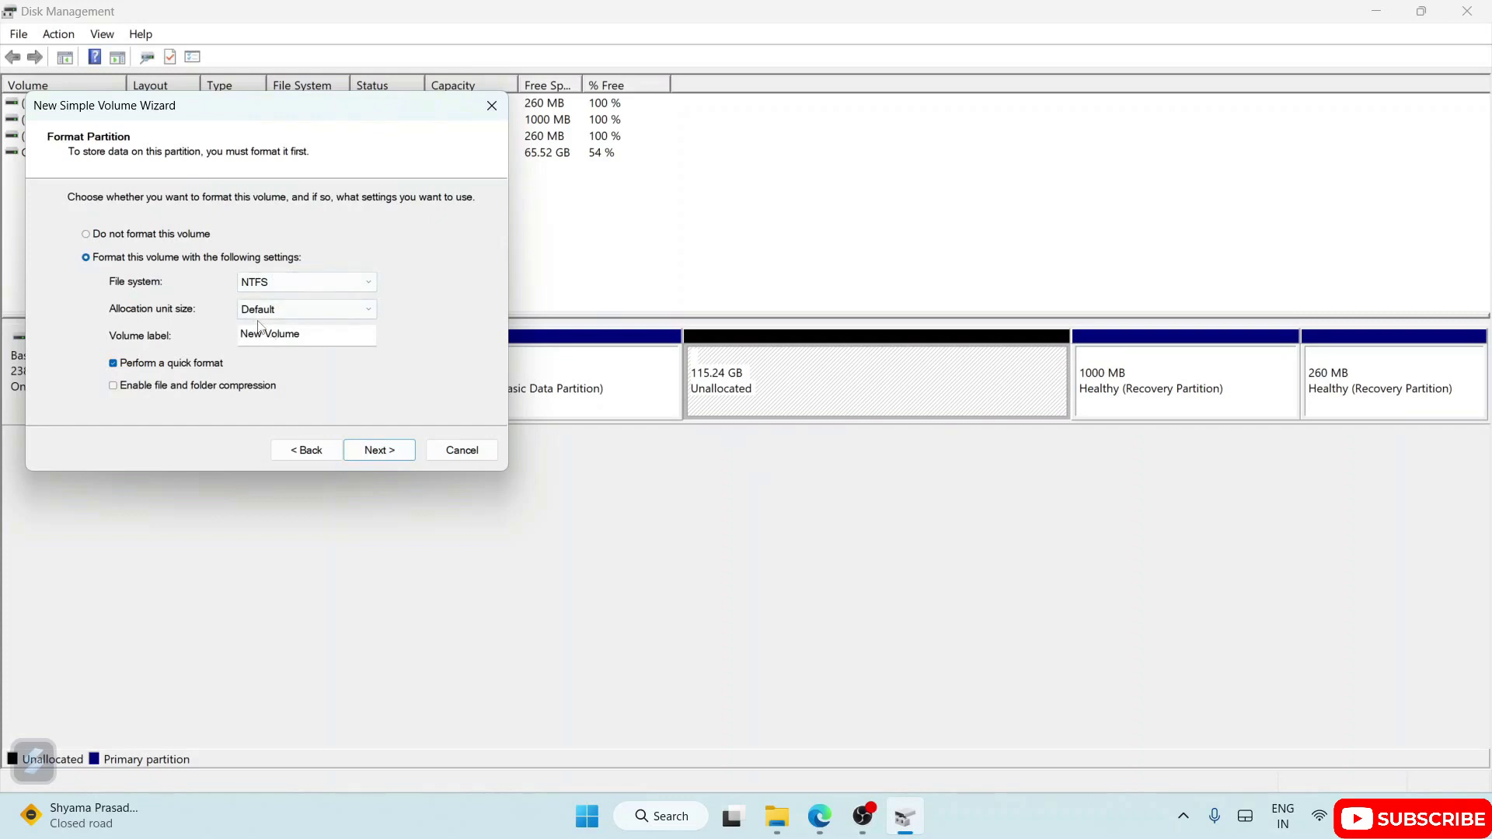
Step: Quick-format as NTFS with Default allocation and label 'New Volume', creating the 115.23 GB D: drive
left_click(300, 314)
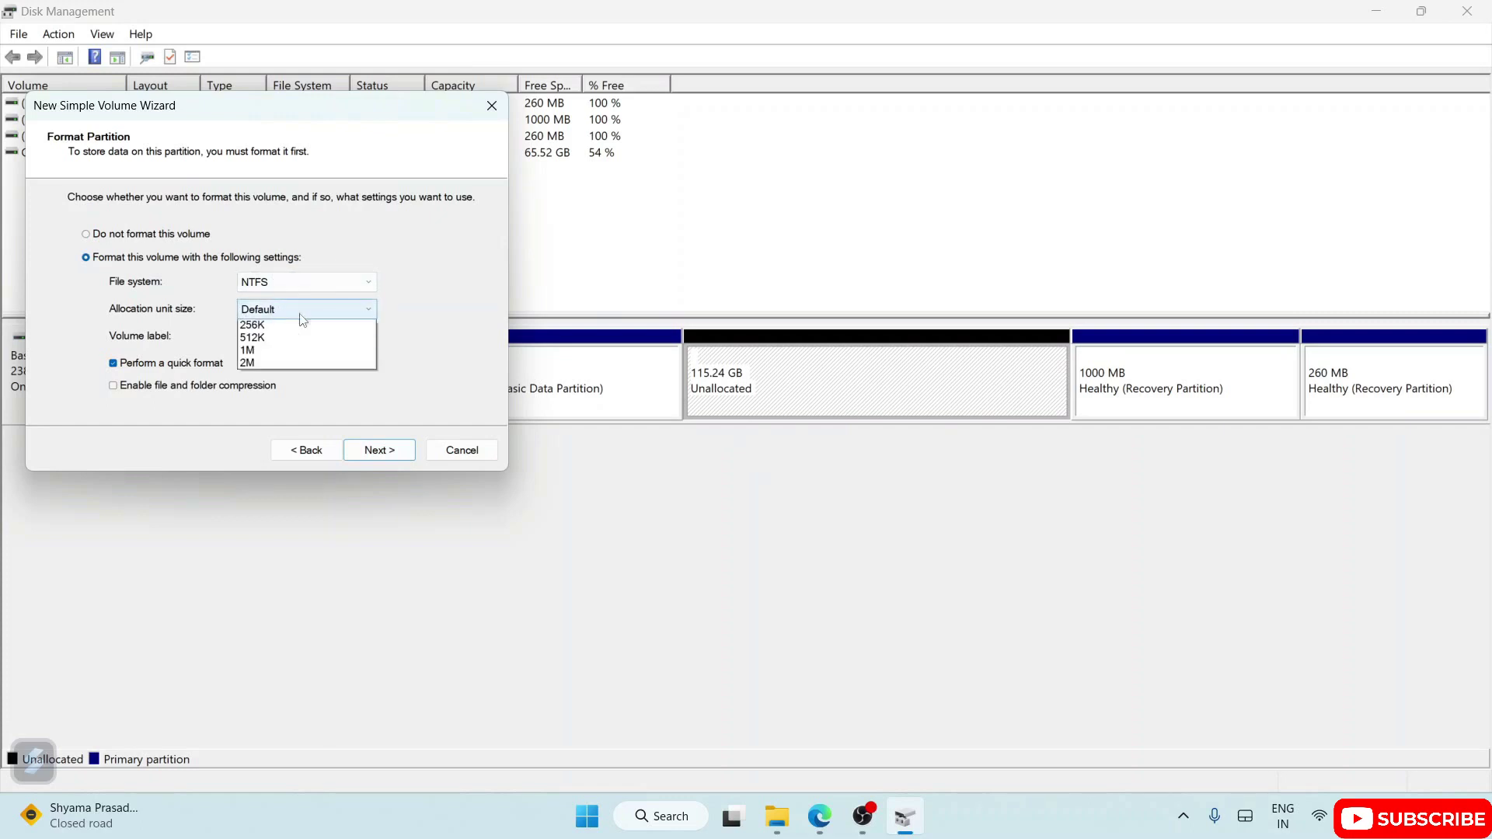
left_click(300, 314)
key("Tab")
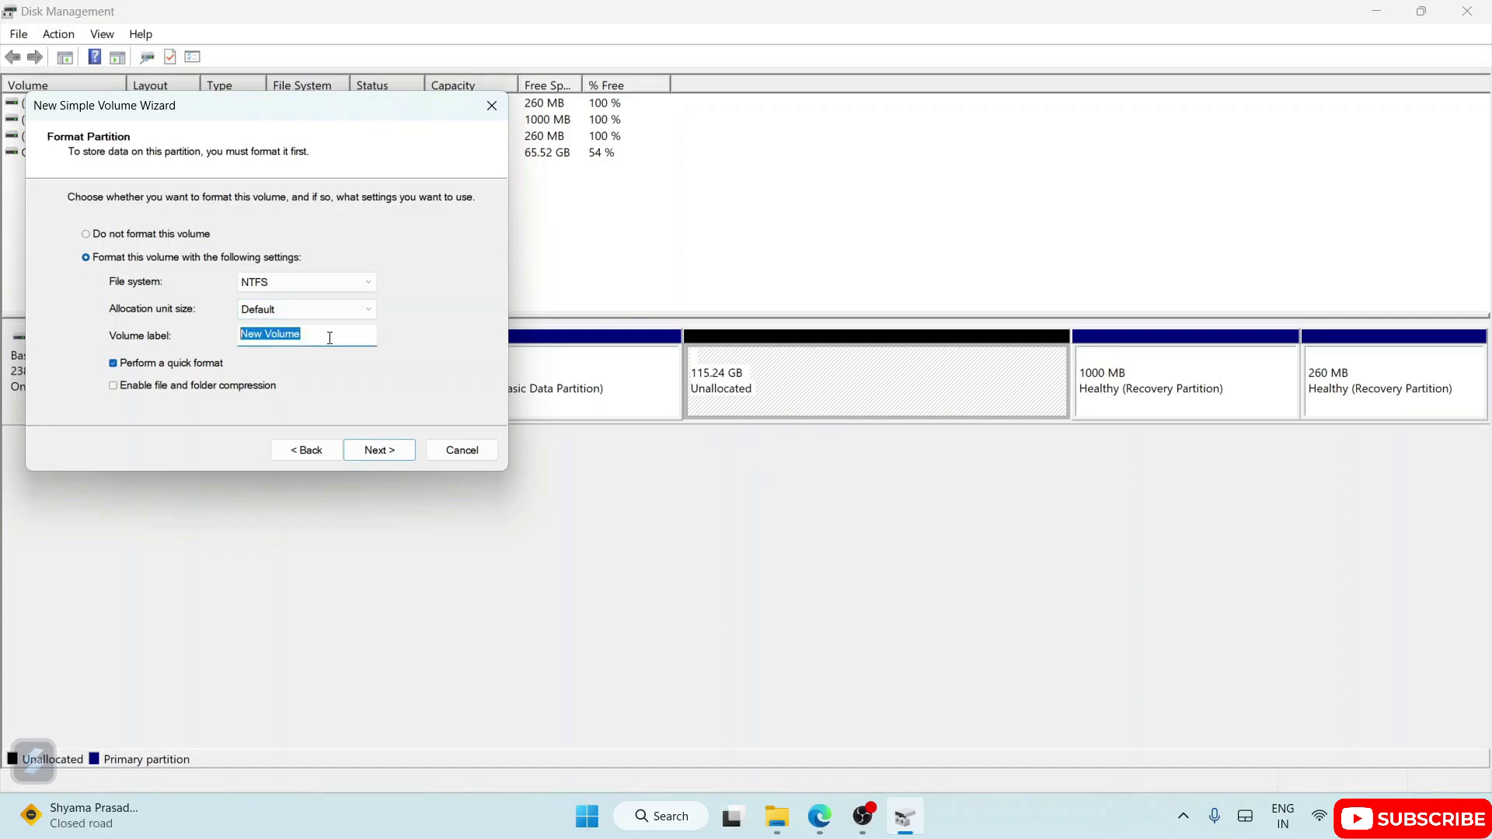
left_click(329, 338)
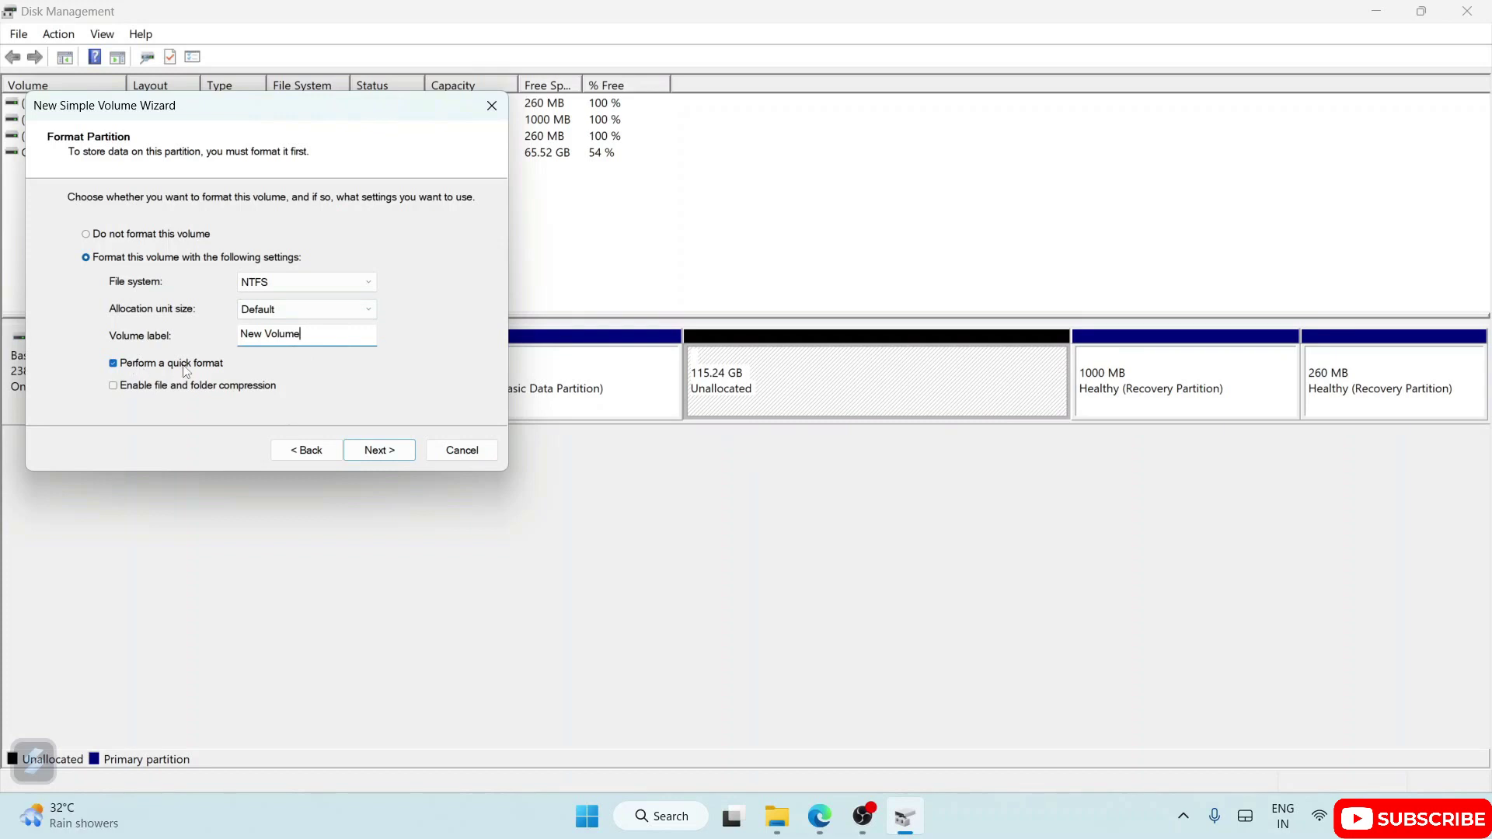
left_click(389, 452)
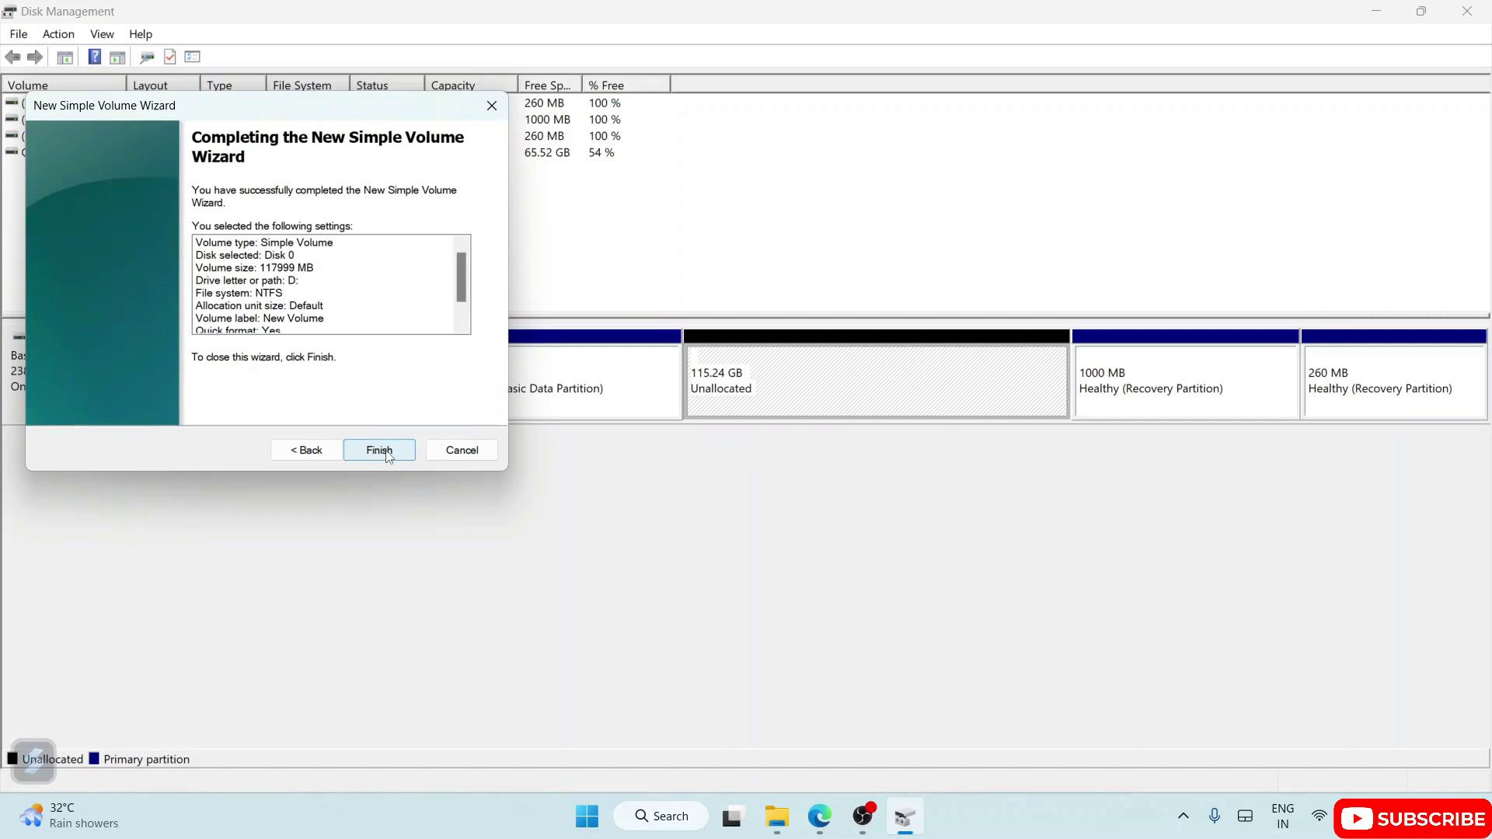
left_click(381, 451)
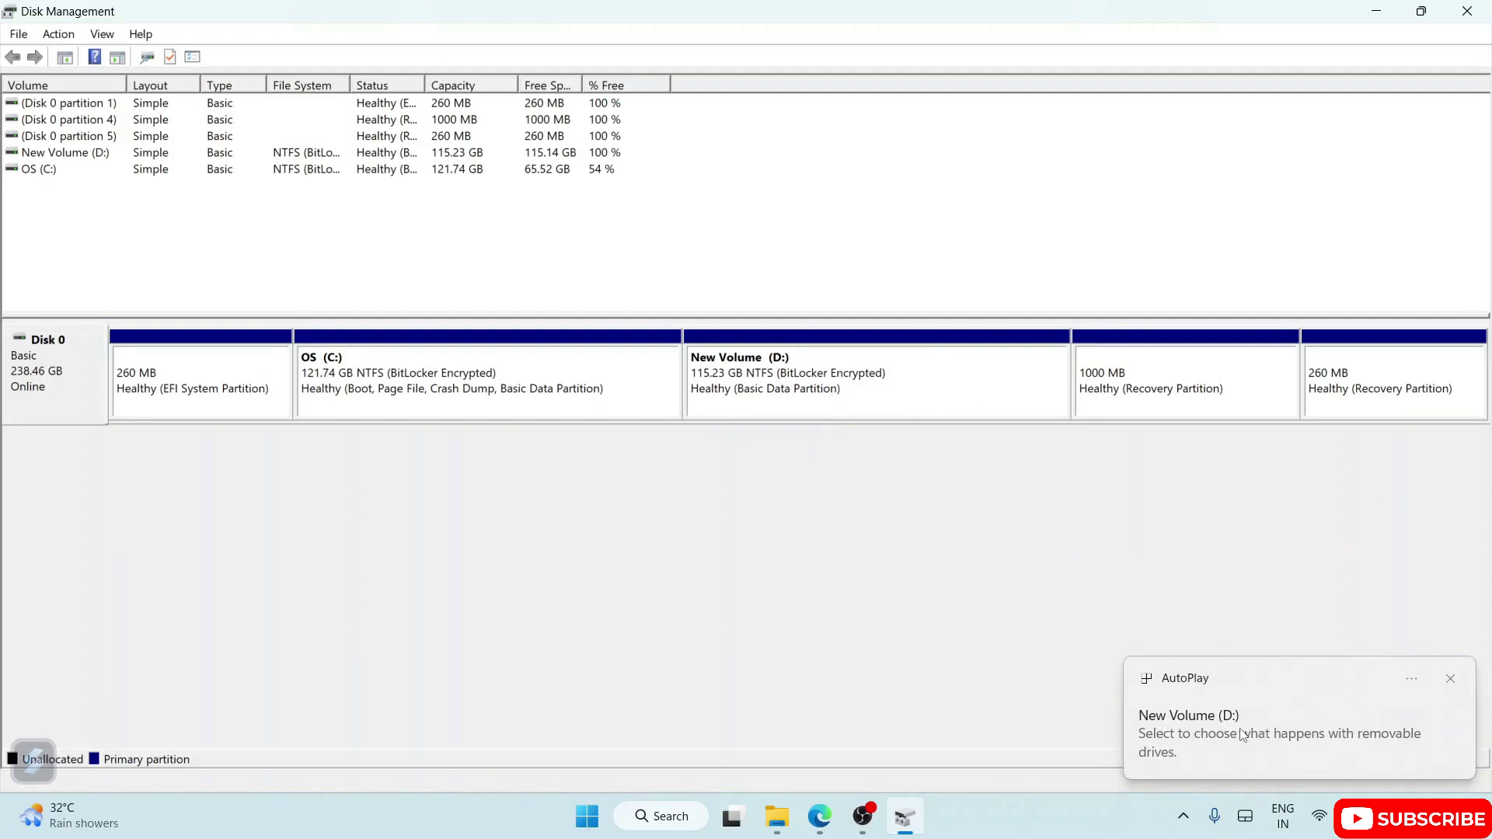
left_click(793, 381)
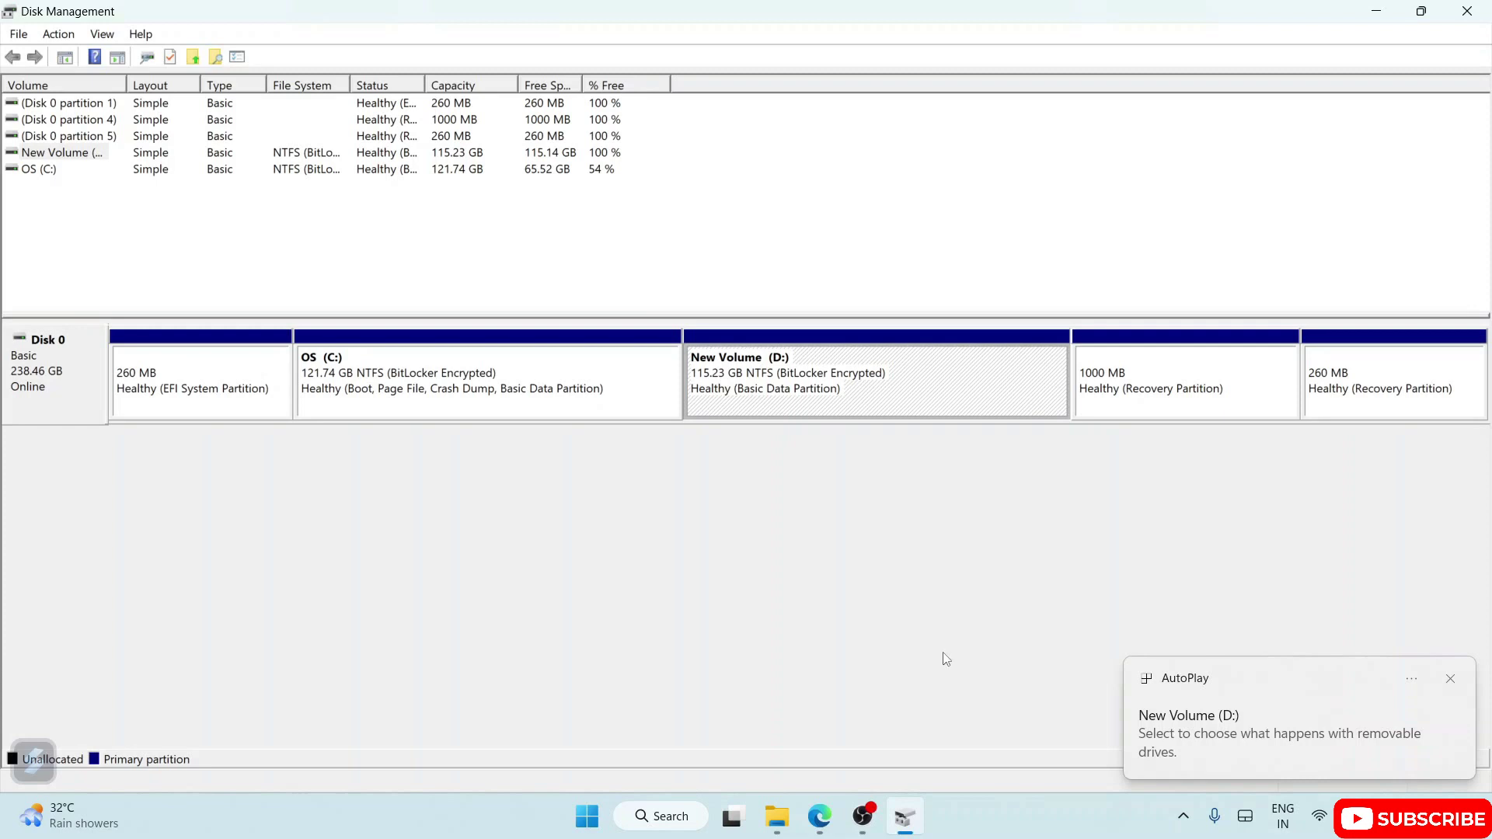
left_click(777, 816)
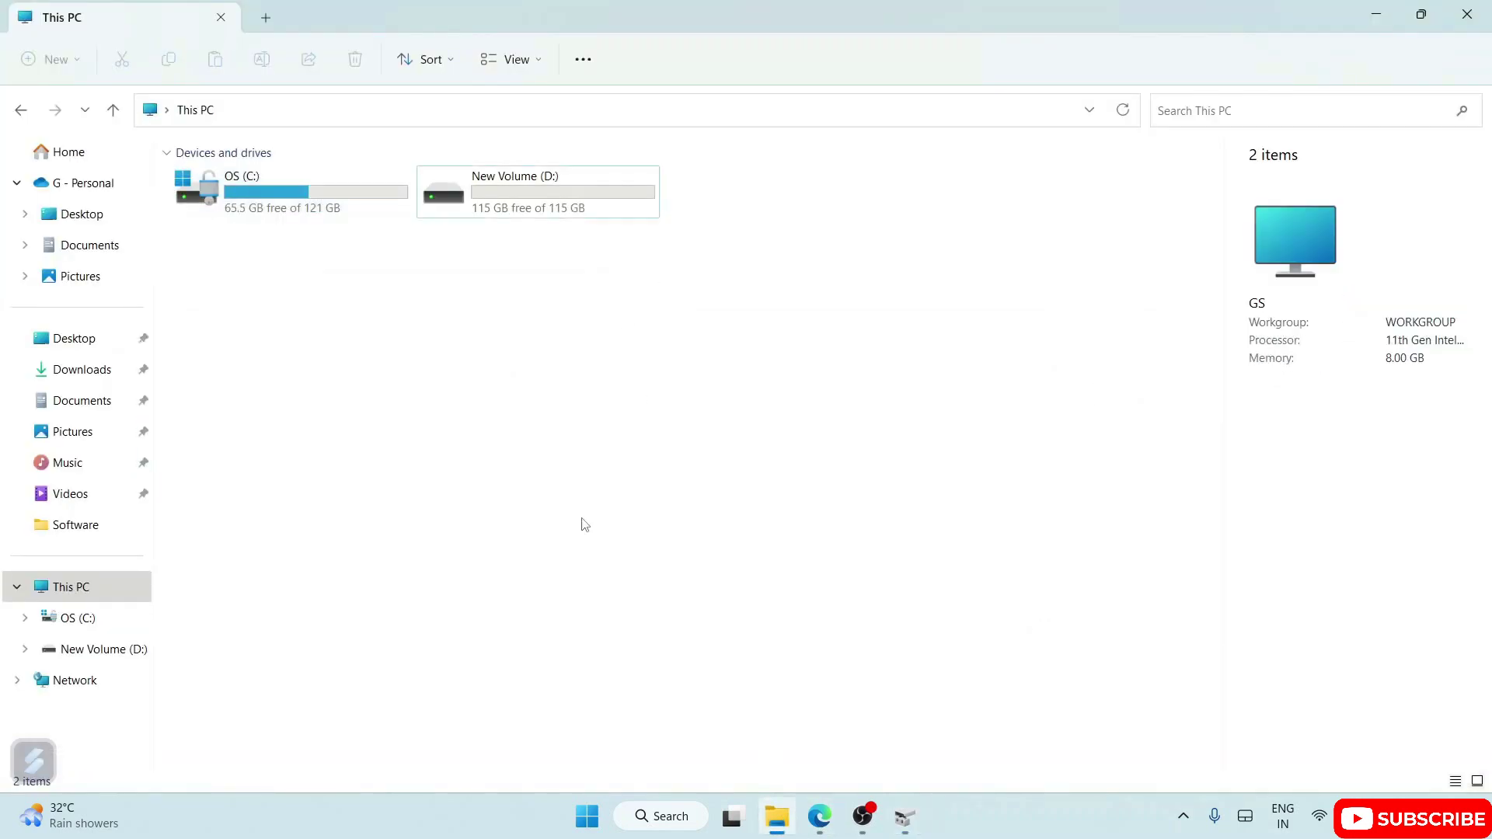
left_click(532, 192)
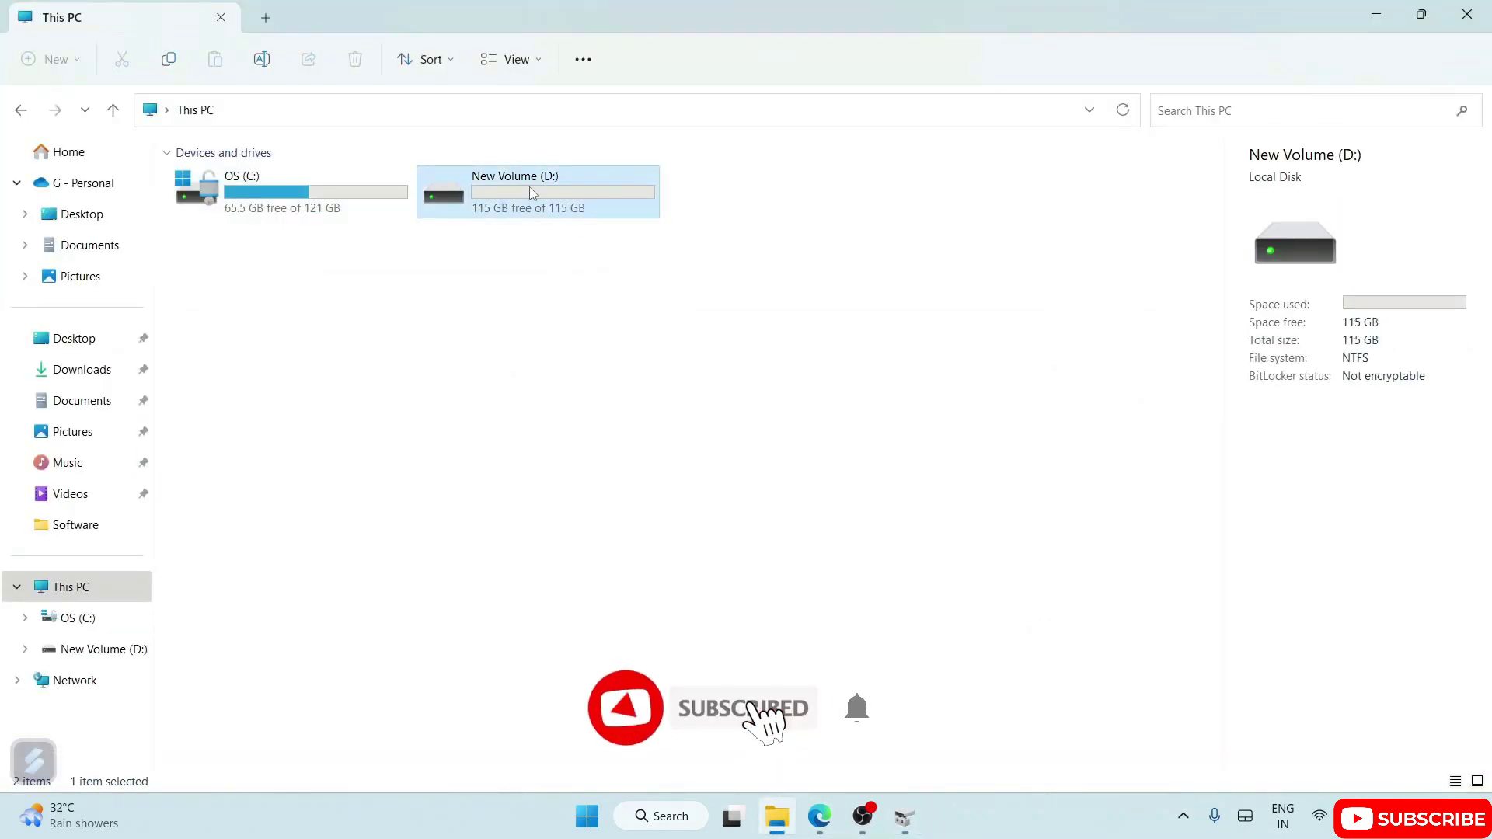
left_click(534, 306)
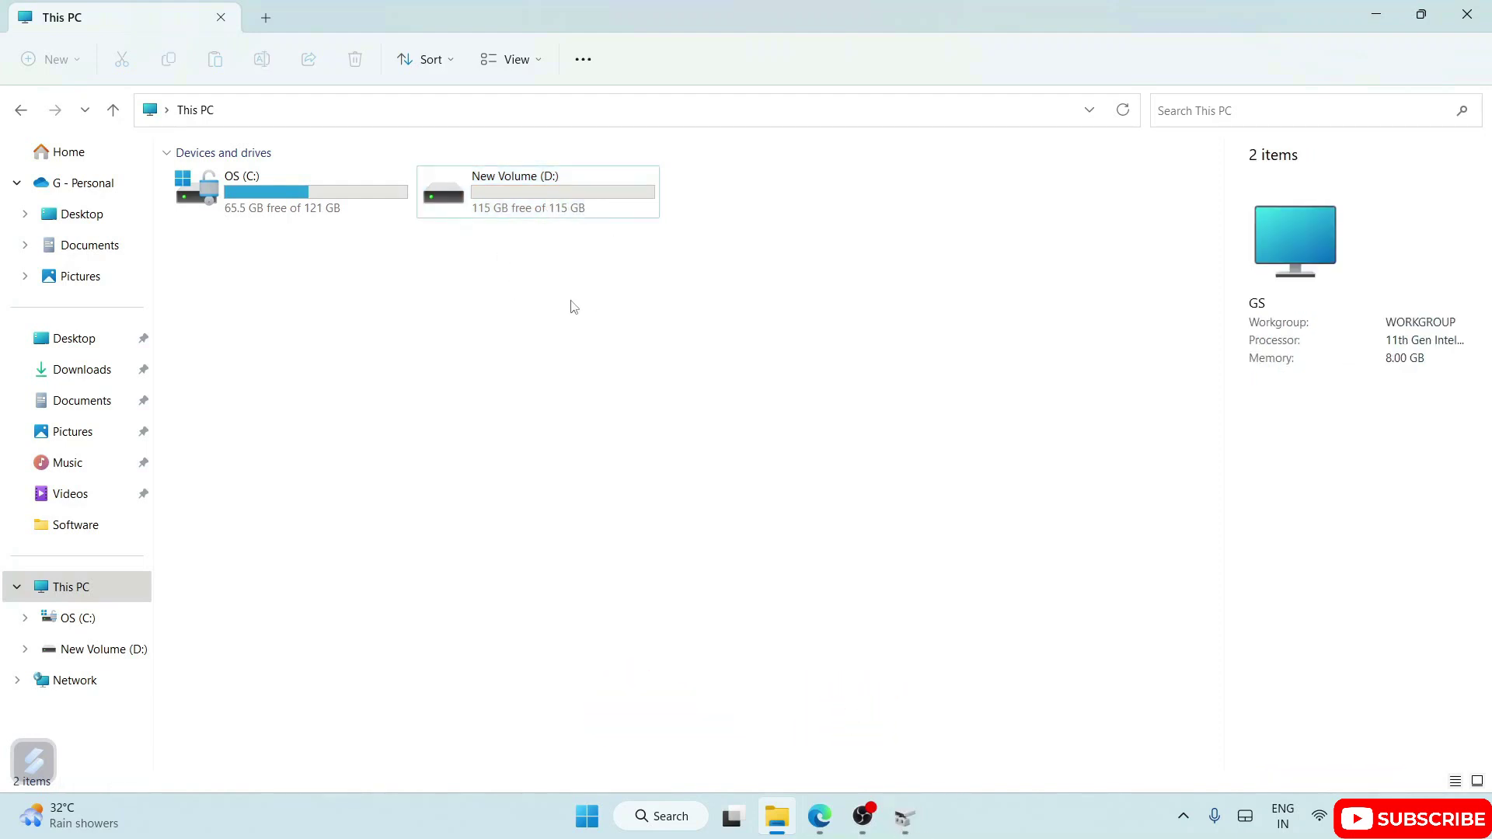
left_click_drag(293, 249, 593, 156)
left_click(596, 386)
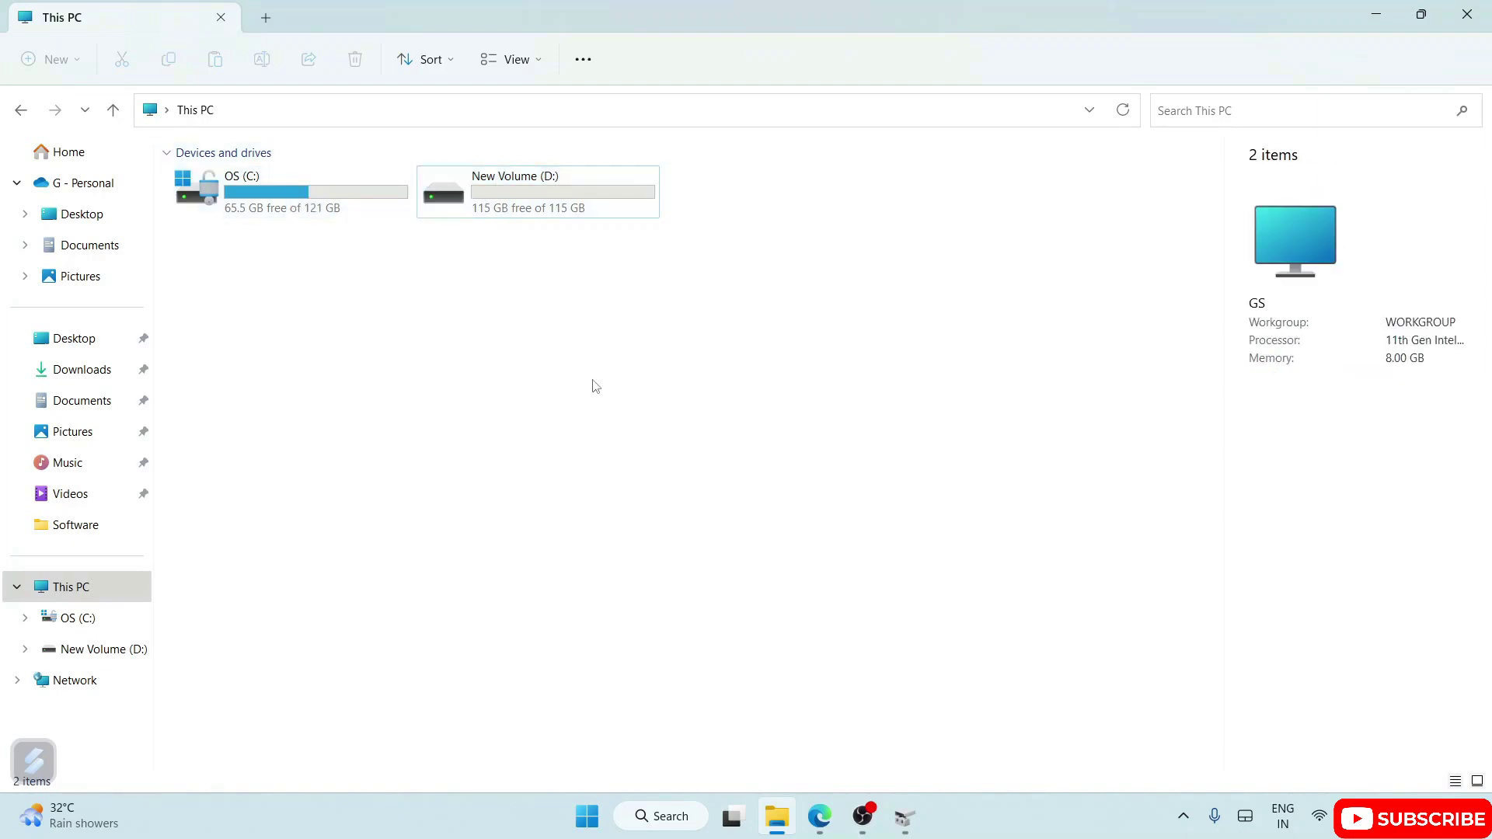